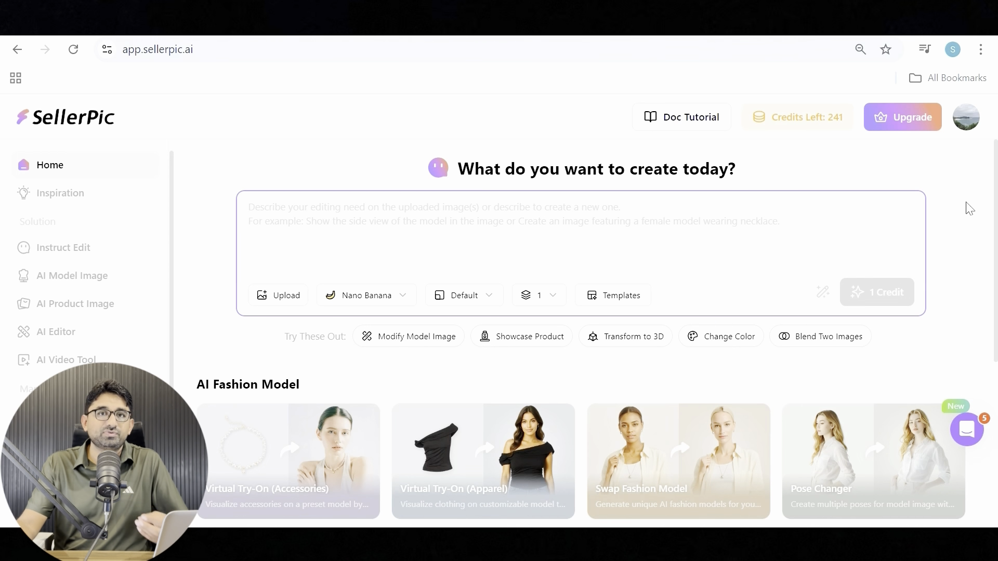
Choose the Nano Banana model and upload the black abaya photo from the device
mouse_move(996, 251)
mouse_down()
mouse_move(996, 343)
mouse_move(996, 253)
mouse_up()
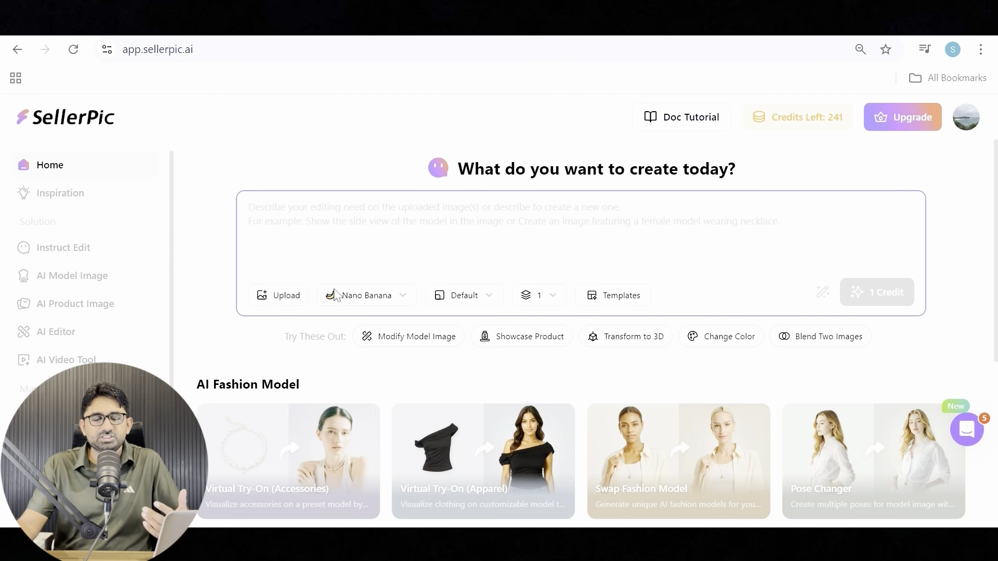
click(372, 297)
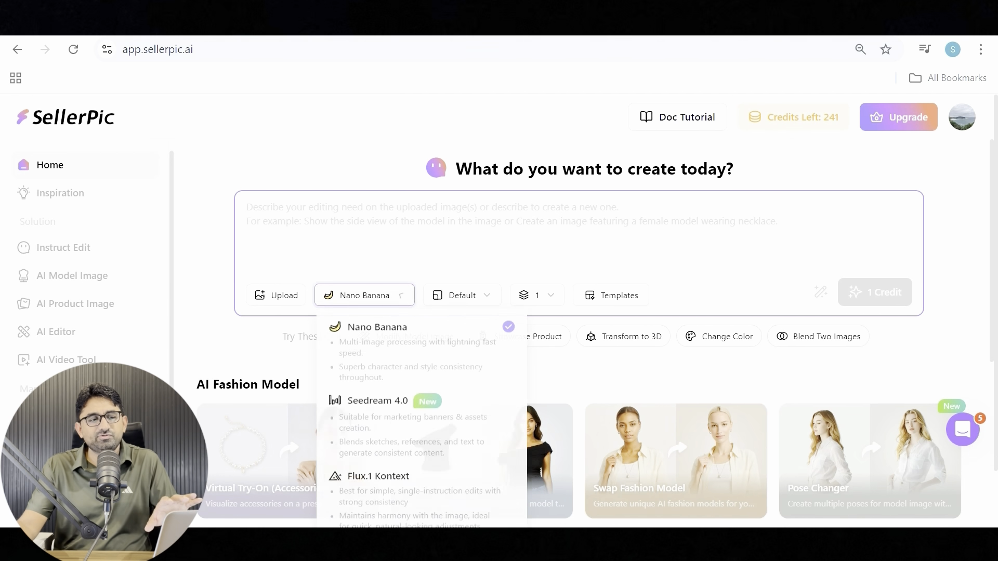
click(380, 324)
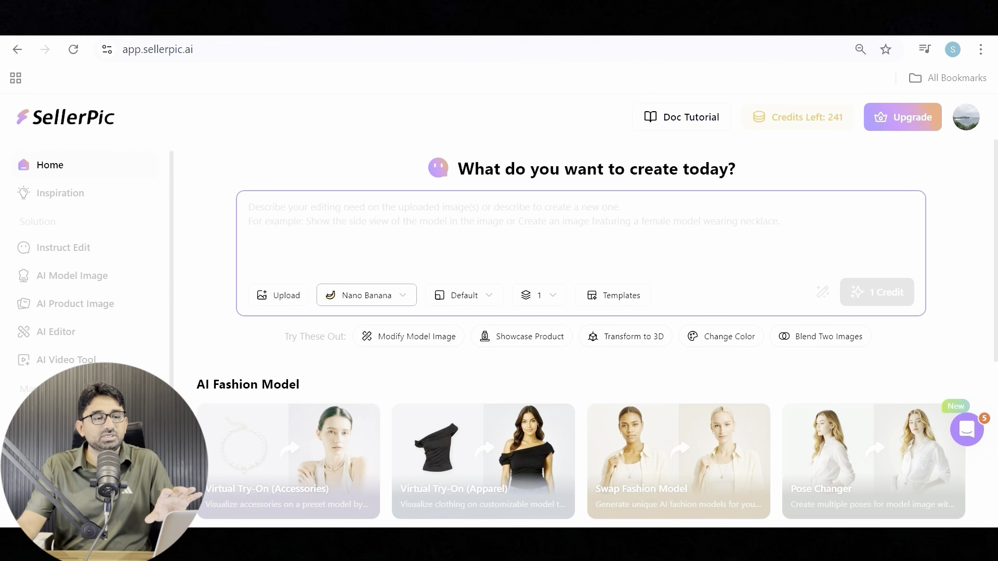
click(281, 297)
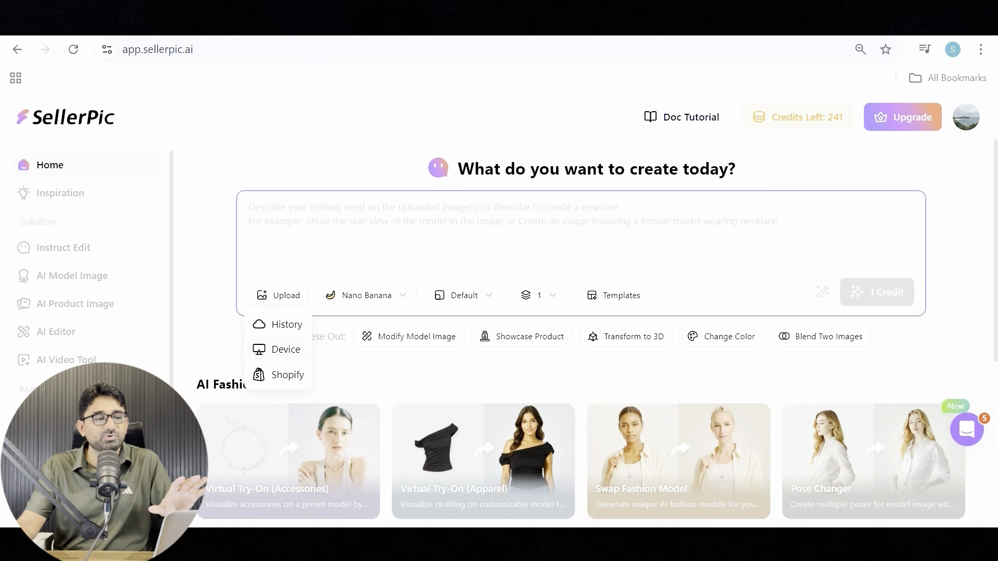
click(286, 349)
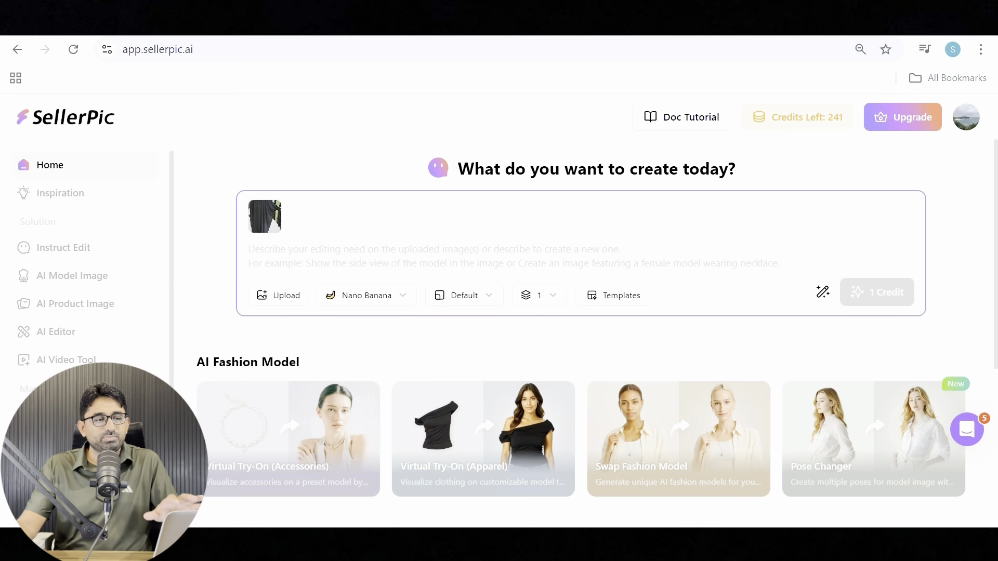
Generate and preview a model in this abaya with Arabic calligraphy prints and crescent pendant, in a modern Dubai home scene with warm, soft lighting
text(Dress the model in this abaya with Arabic calligraphy prints, paired with our crescent pendant. Set the background to a modern Dubai home scene with warm, soft lighting)
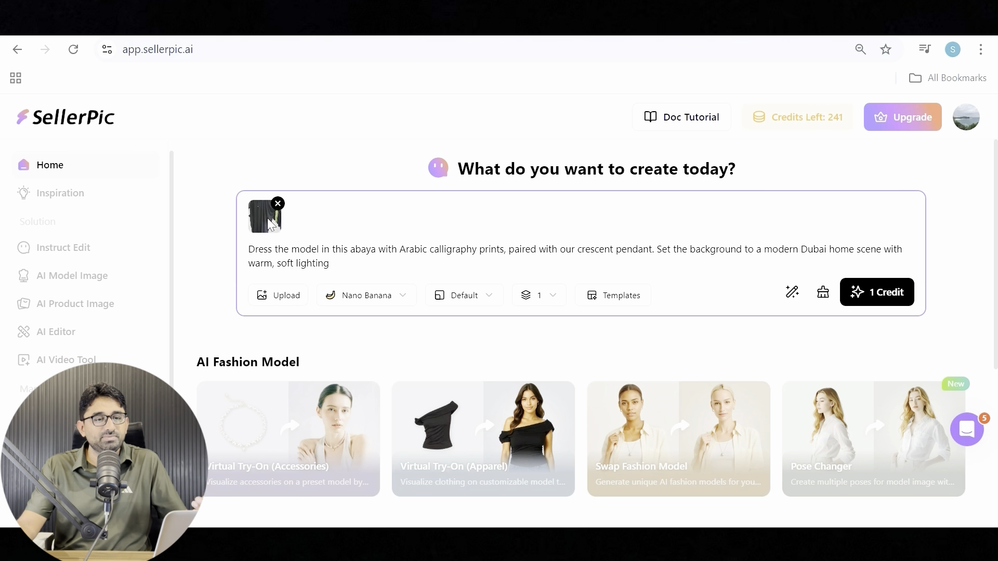
click(876, 293)
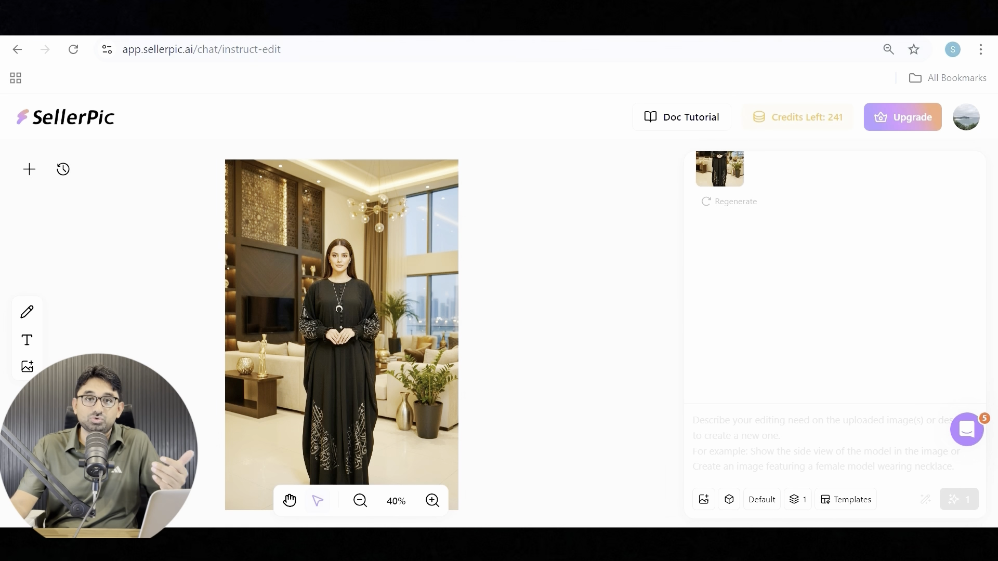
click(720, 169)
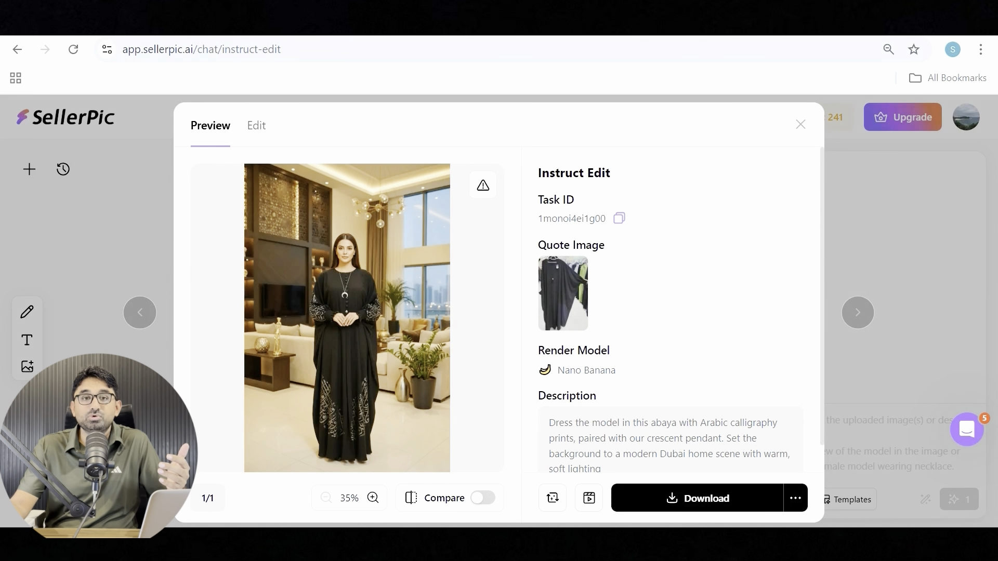
key(Escape)
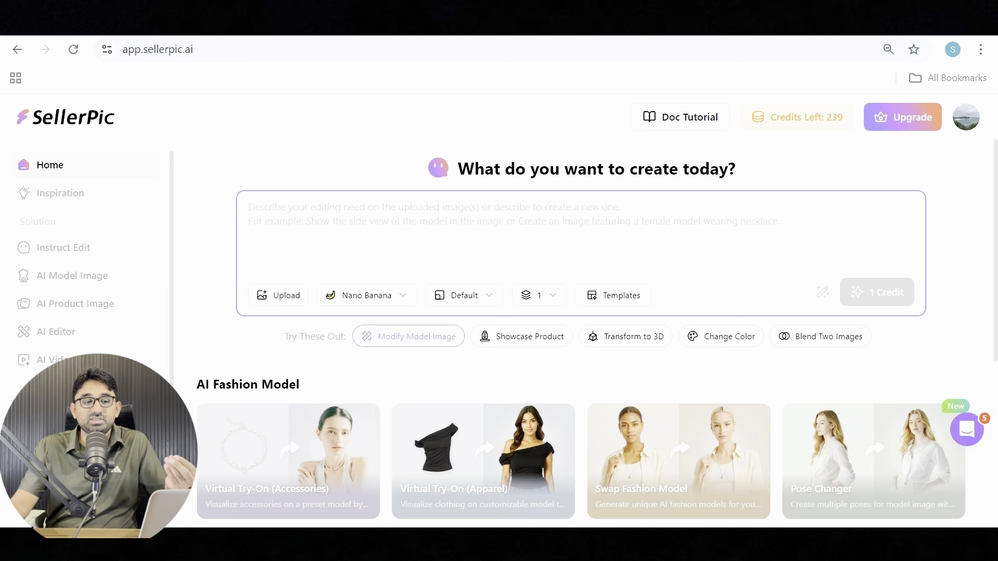
Examine the example prompts for Showcase Product, Transform to 3D, Change Color and Blend Two Images
click(522, 339)
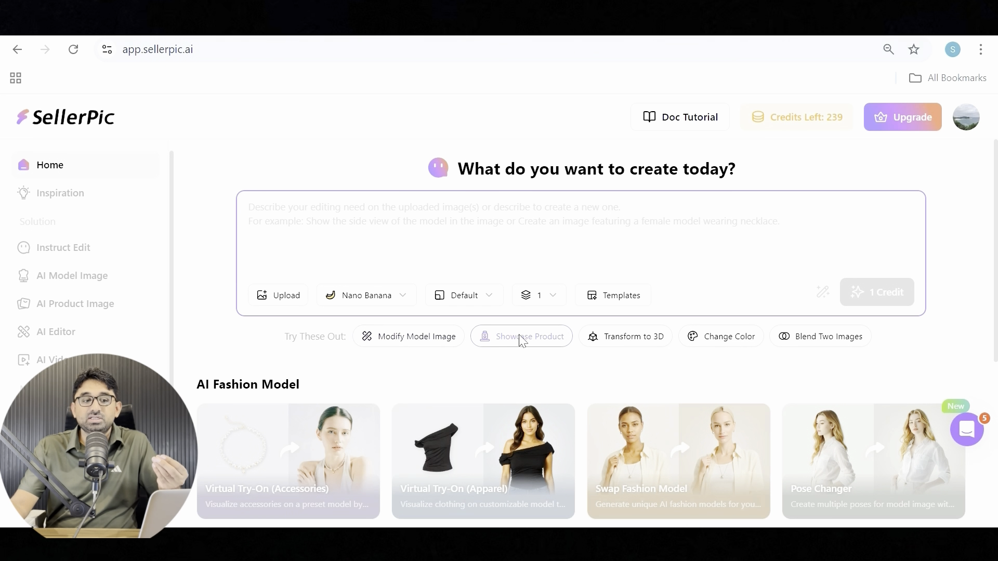
click(646, 338)
click(732, 342)
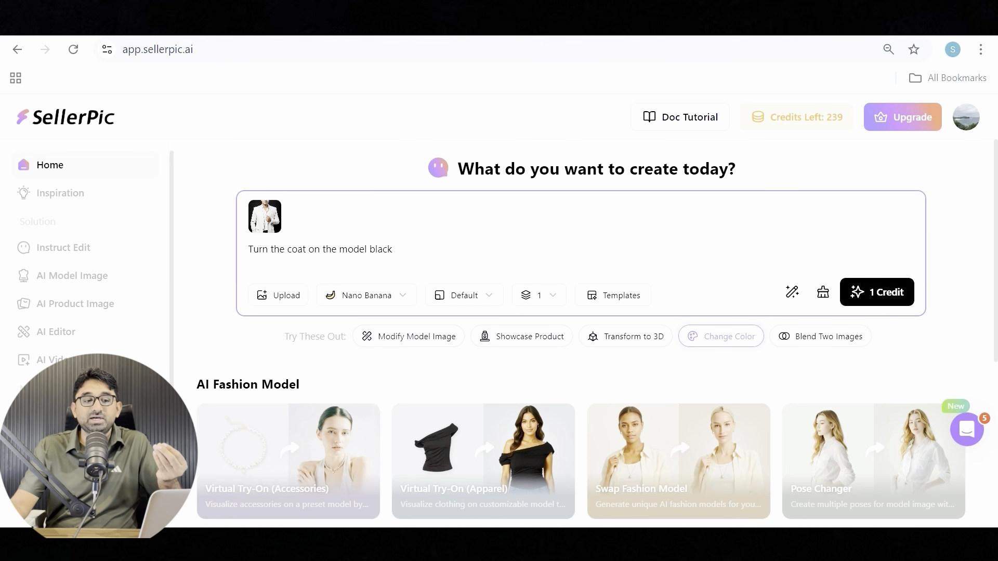
click(816, 343)
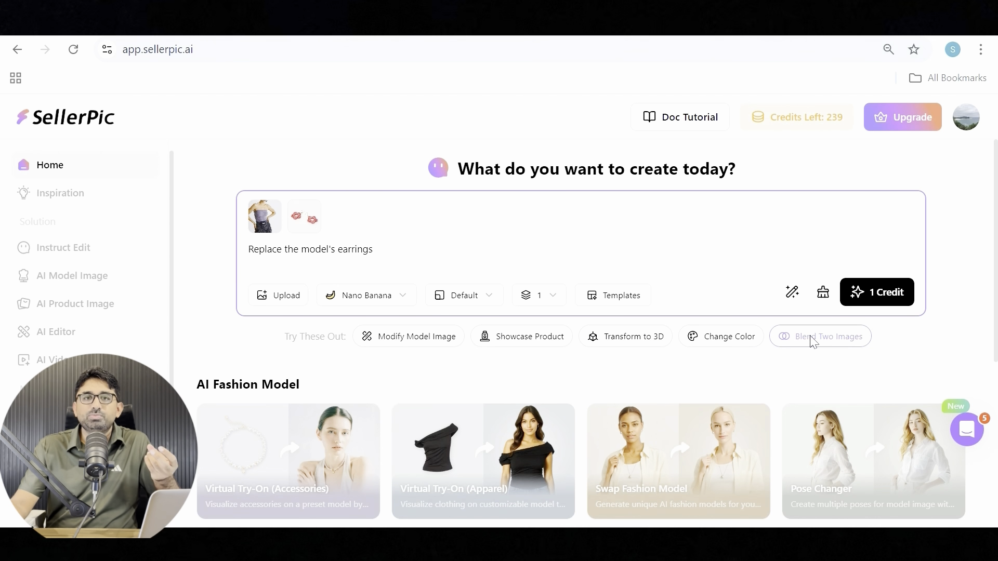
click(315, 249)
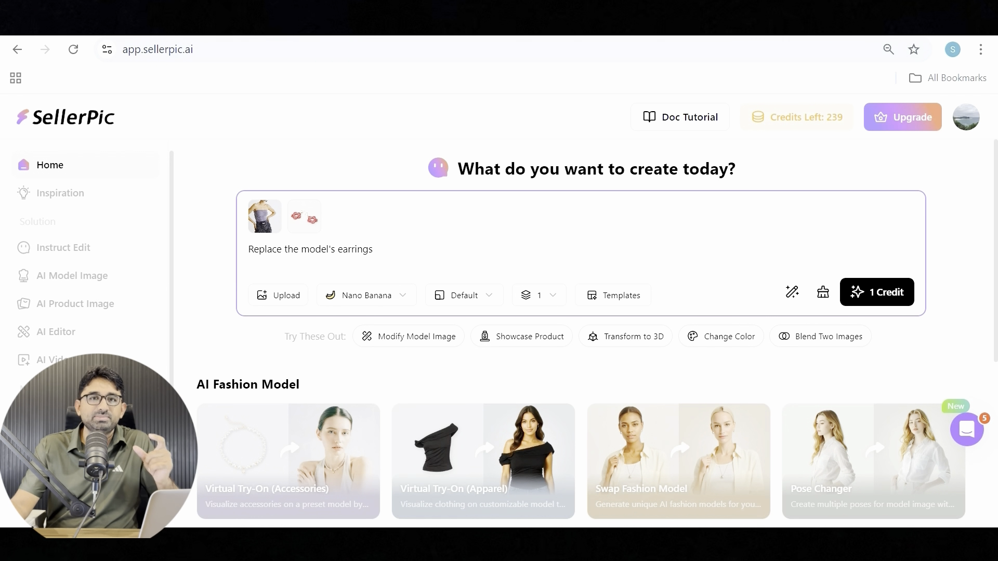
click(348, 250)
Browse the Advertising, Branding, Fashion and Instagram categories of the template library
click(613, 295)
click(221, 193)
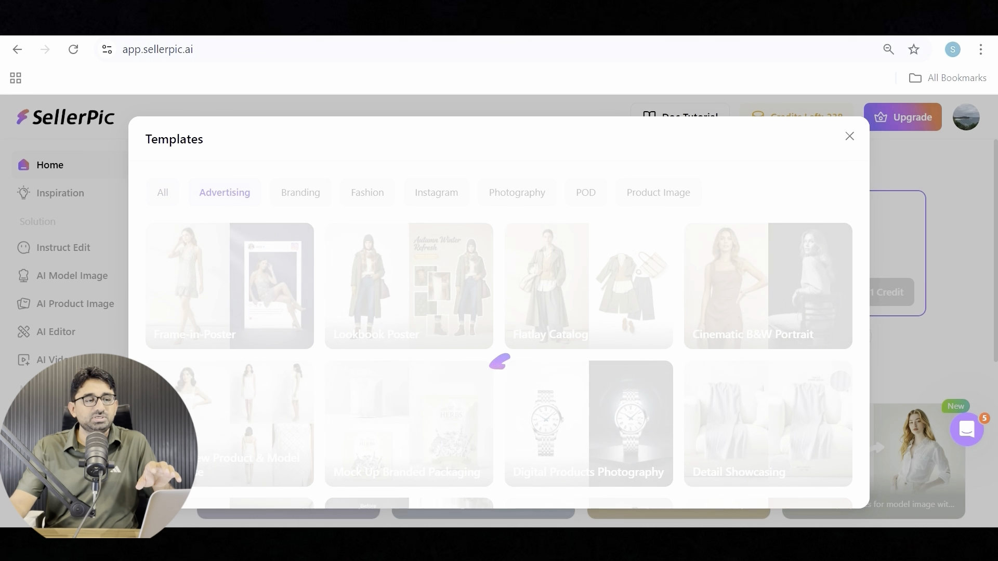
click(287, 194)
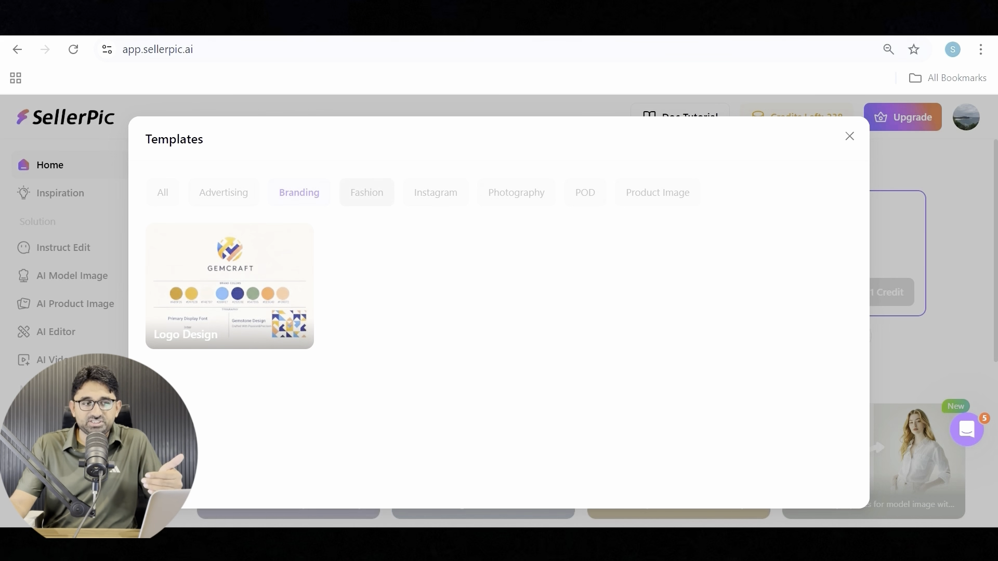
click(367, 193)
click(435, 193)
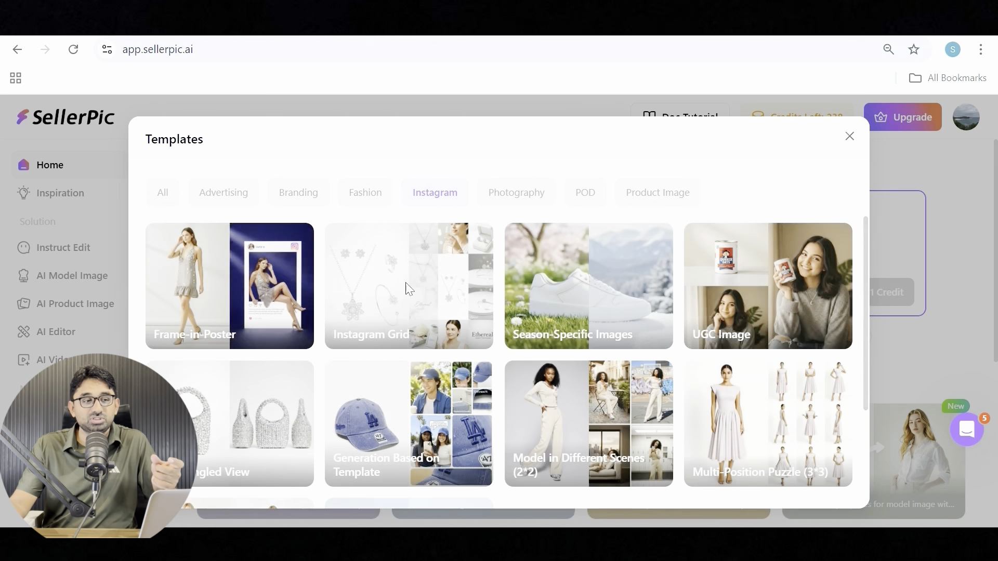
Open the POD template Visualize Print in Scene and upload Sea Turtle bedding Set (1) from the Design folder in Downloads as the print
click(583, 197)
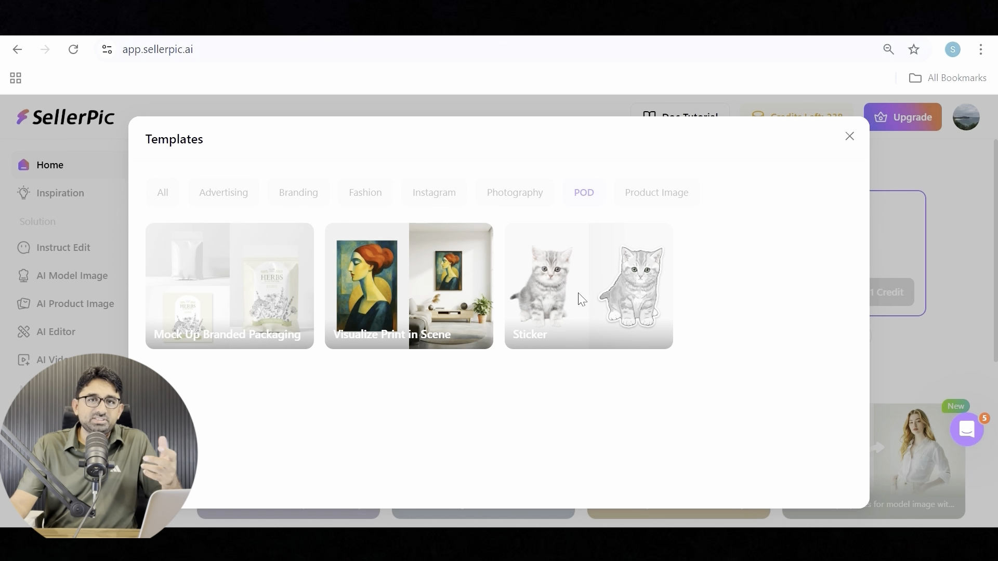
click(392, 288)
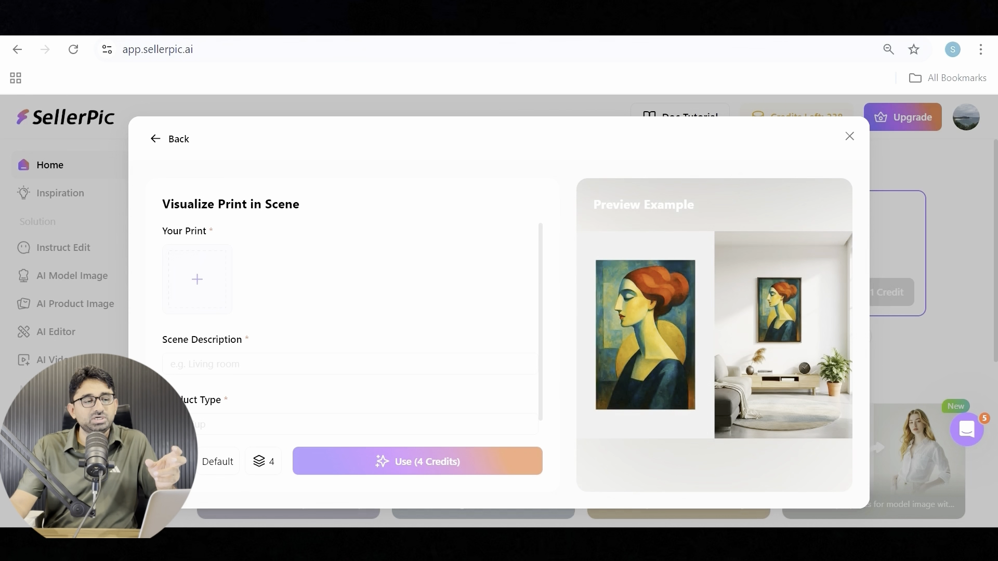
mouse_move(197, 280)
click(204, 201)
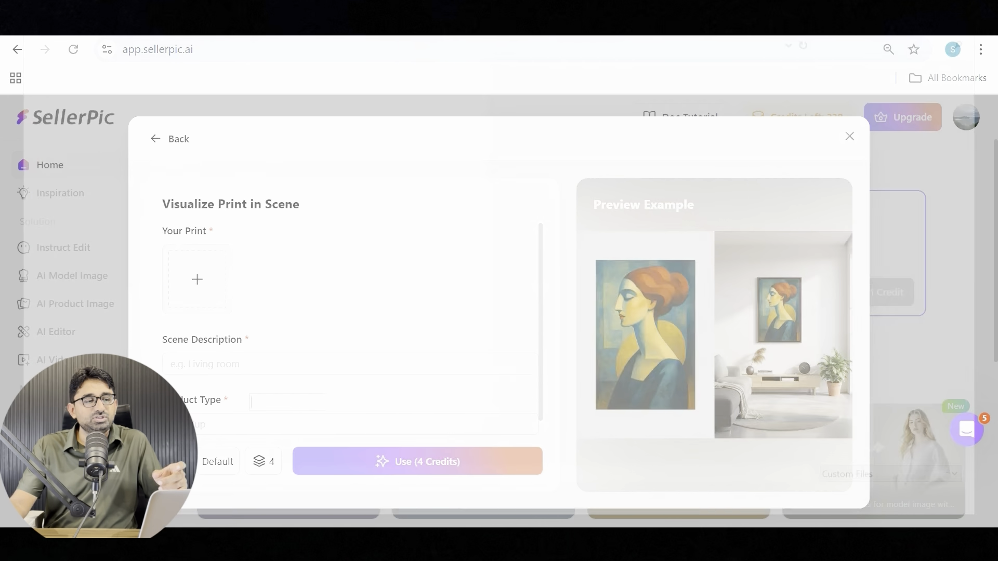
scroll(107, 101, up, 1)
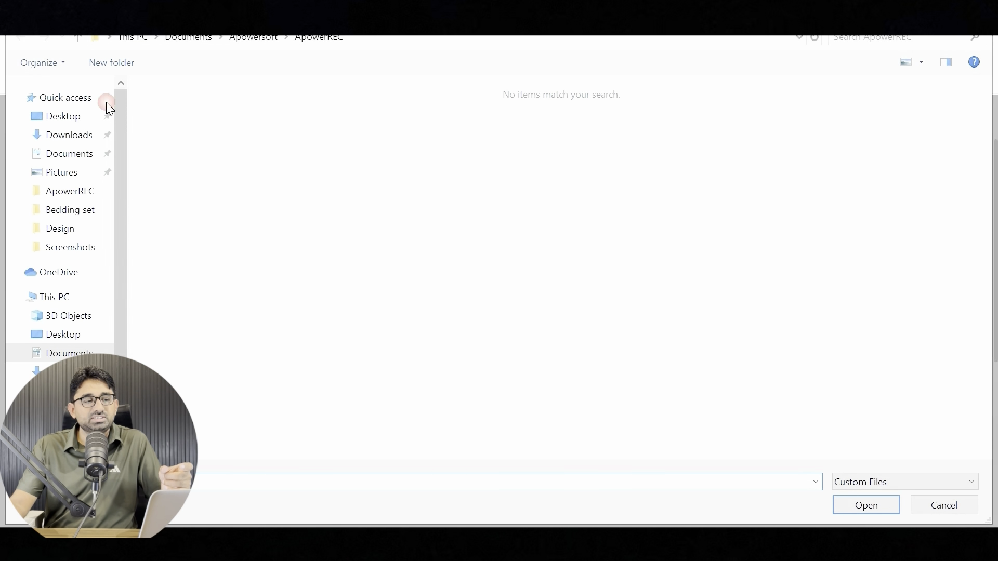
click(69, 135)
double_click(165, 139)
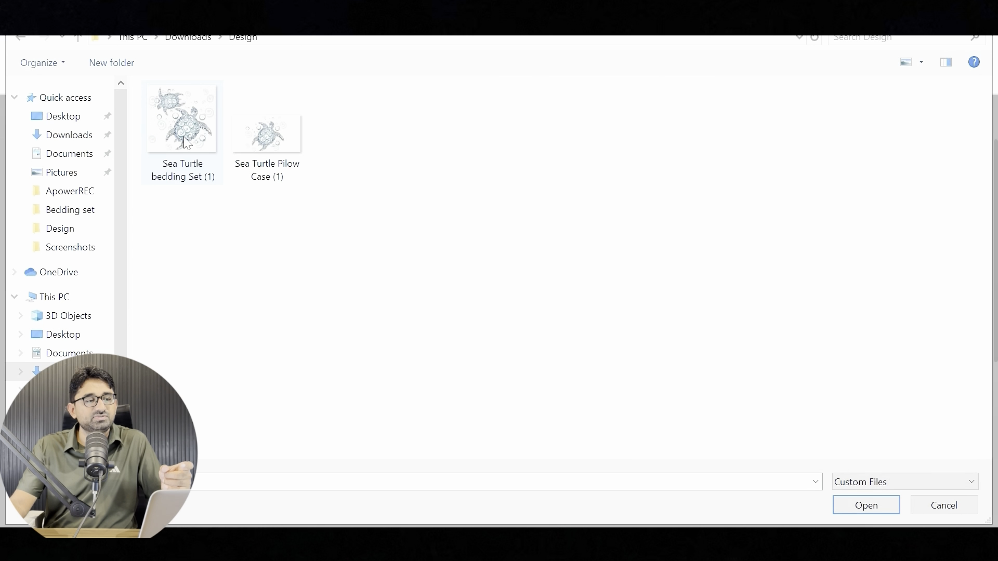
click(186, 139)
click(852, 505)
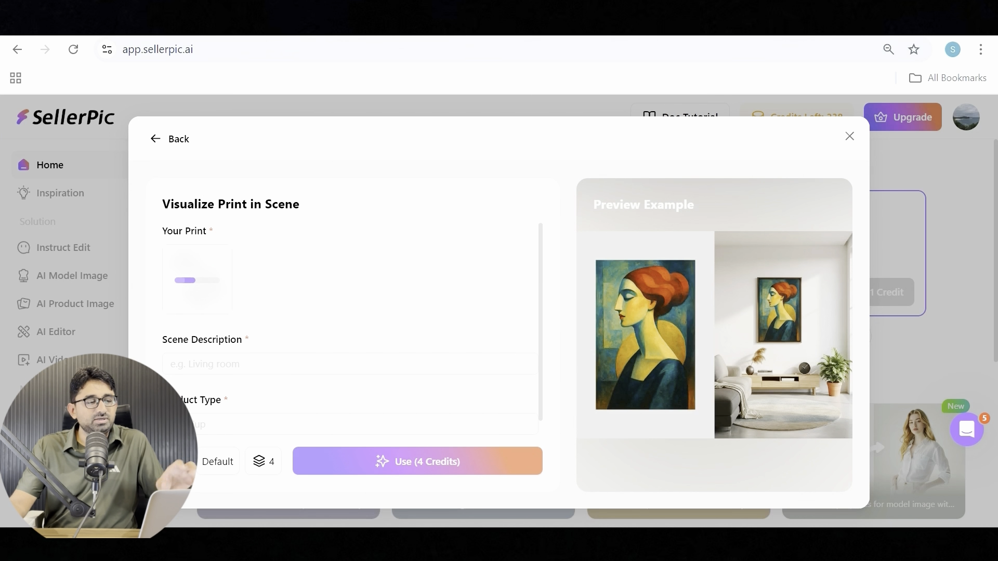
Set the scene description to "living room" and the product type to "wall art", and generate four images
click(255, 365)
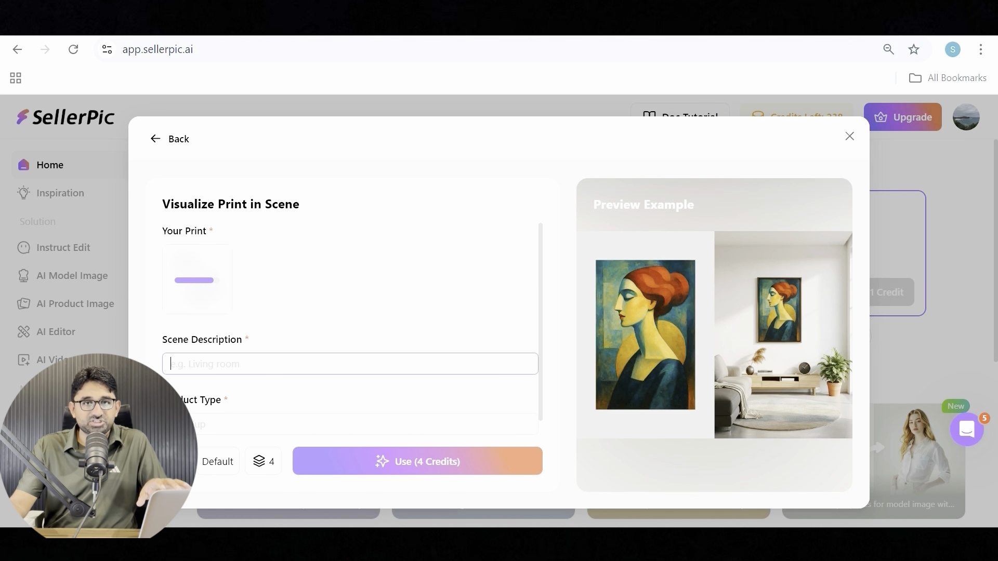
text(livin)
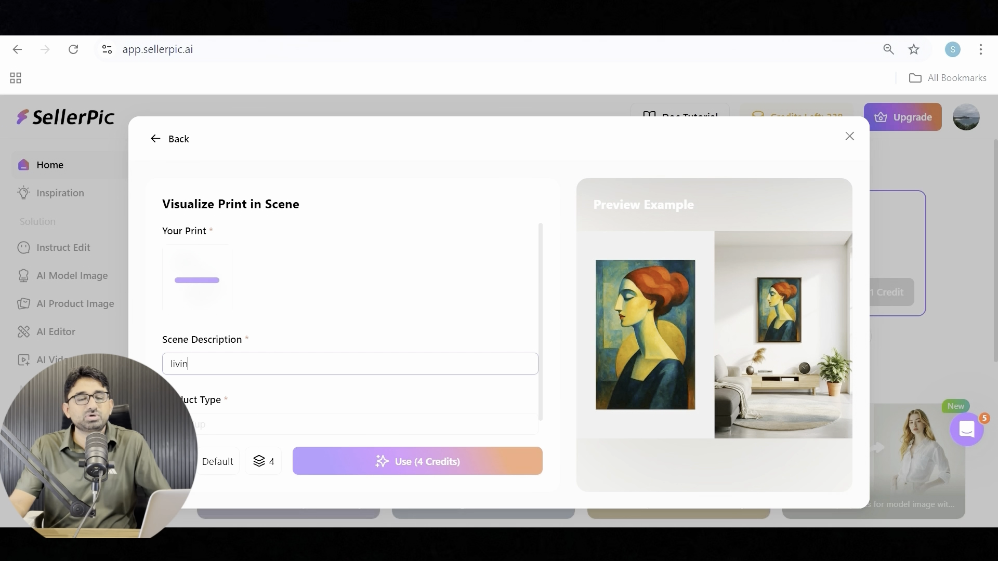
text(g roo m)
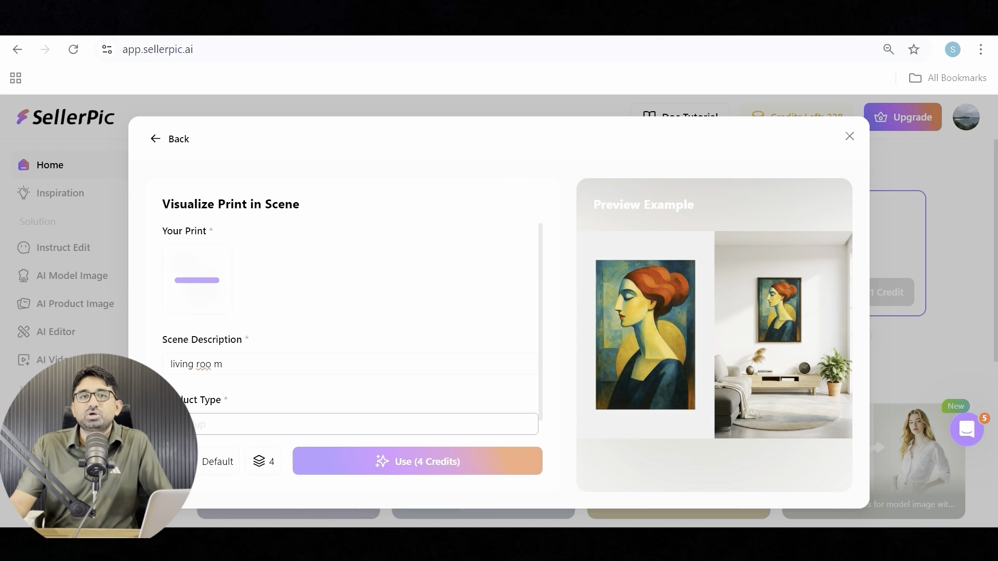
text(wall art)
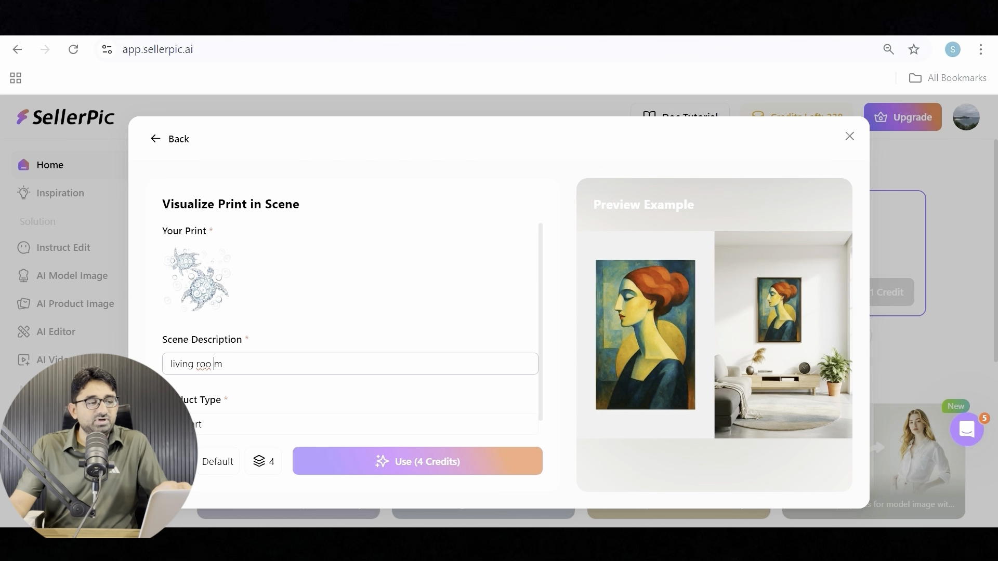
click(212, 363)
key(BackSpace)
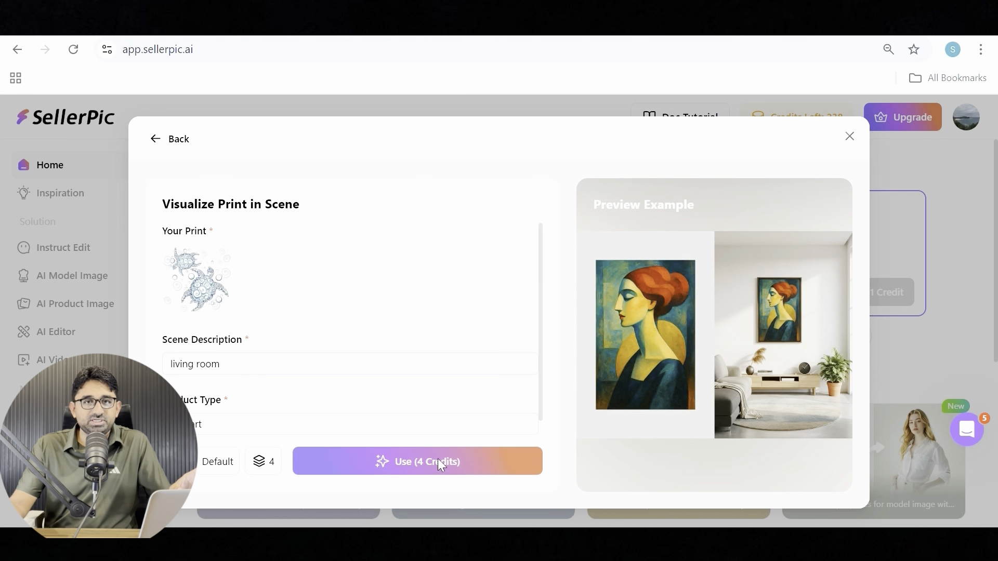
click(417, 462)
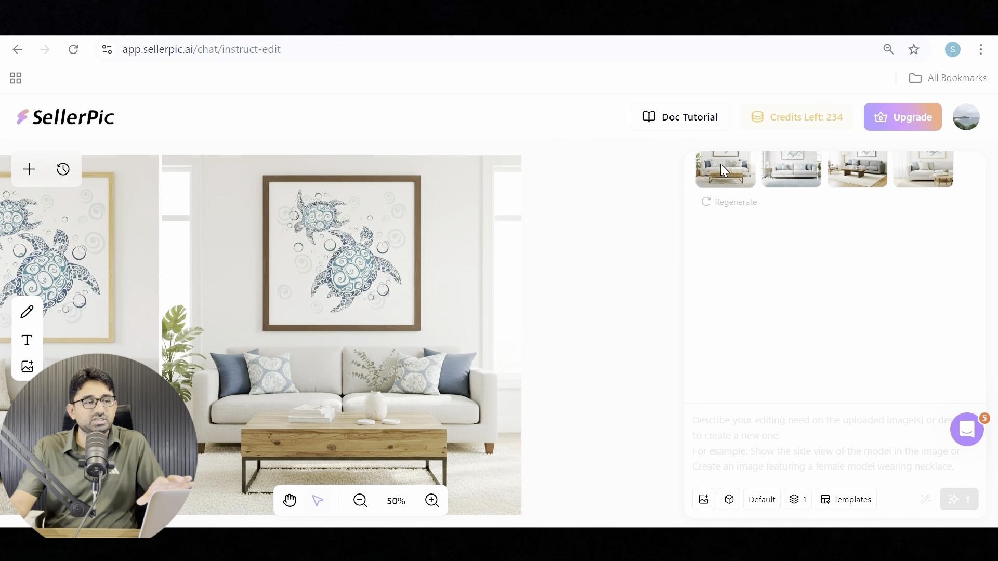
Preview the generated sea turtle wall art images in their living room scenes
click(725, 169)
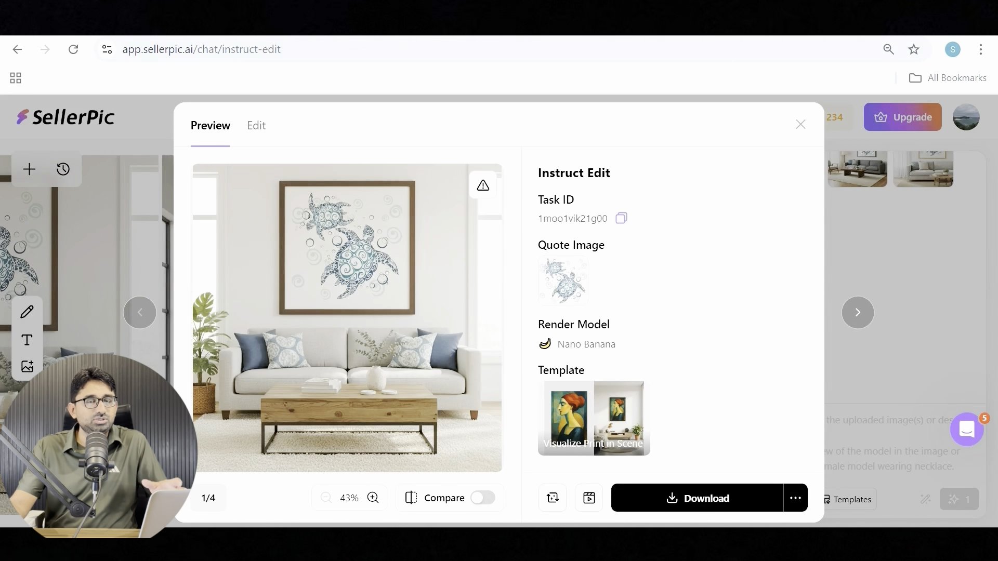
click(800, 126)
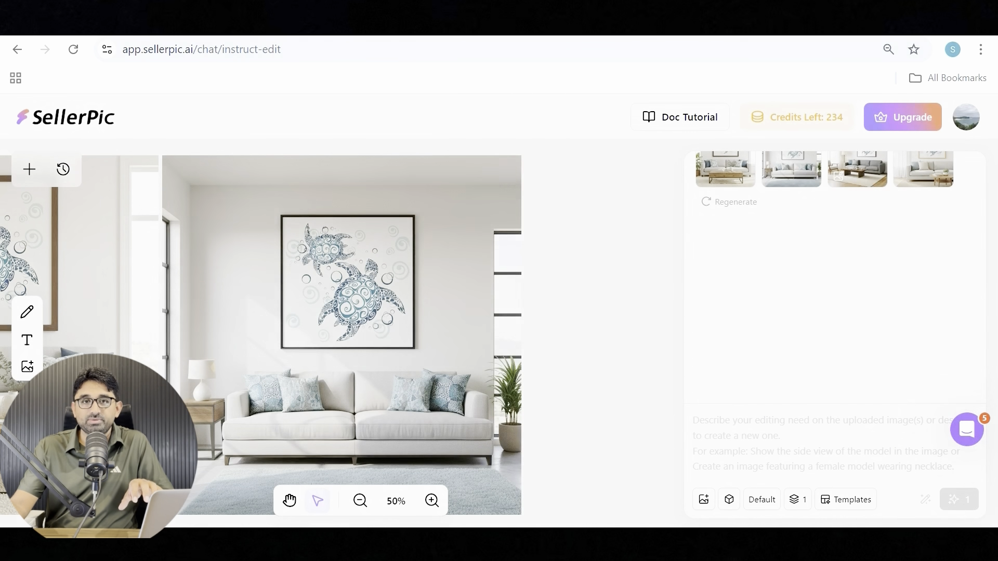
click(865, 177)
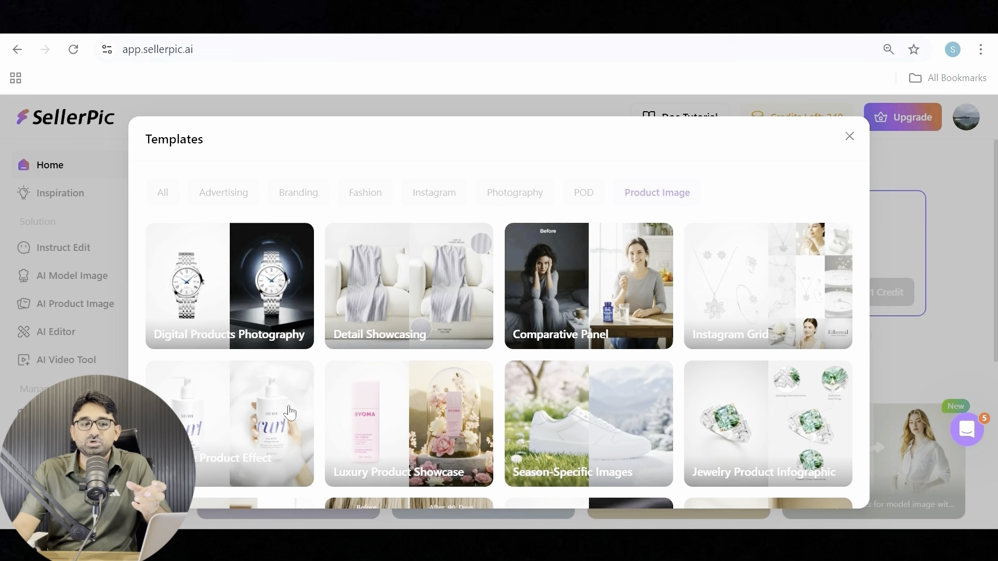
Look through the POD and Photography template categories and close the template library
click(583, 193)
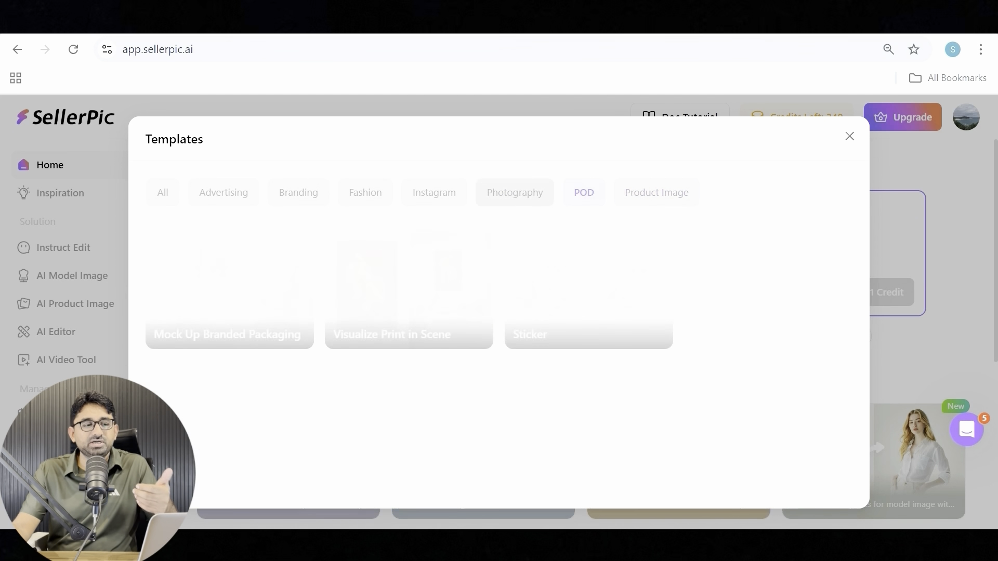
click(514, 192)
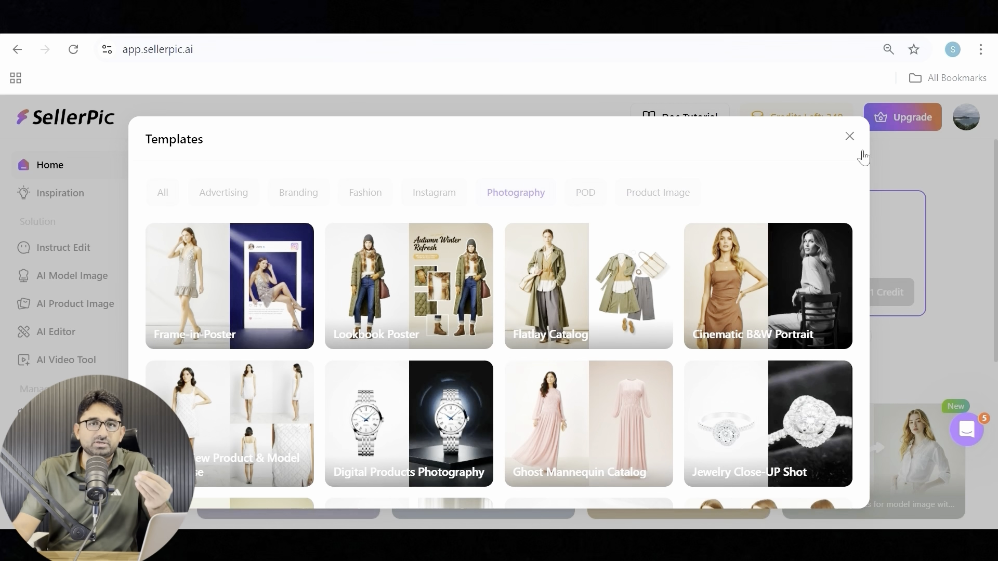
click(849, 136)
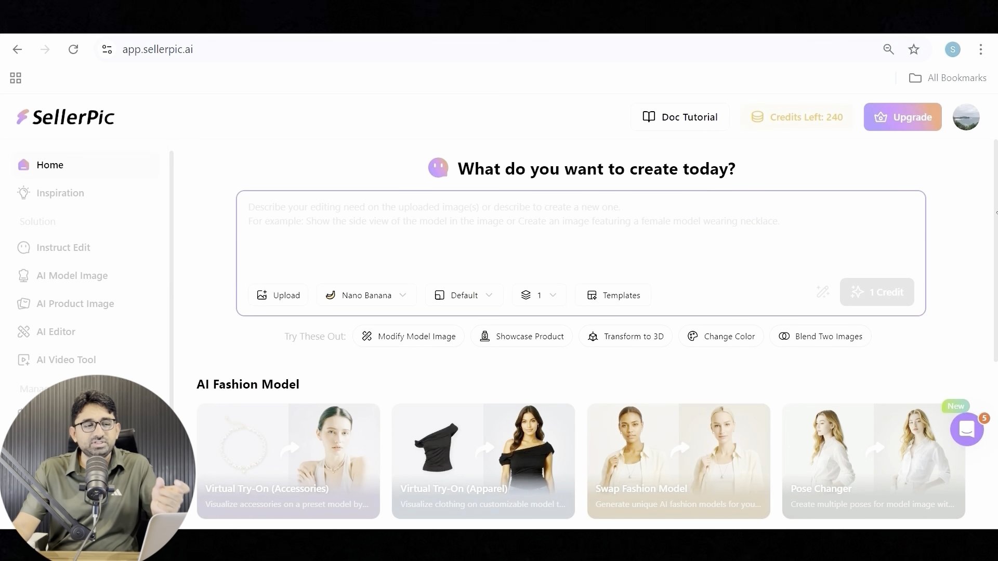
scroll(520, 260, down, 3)
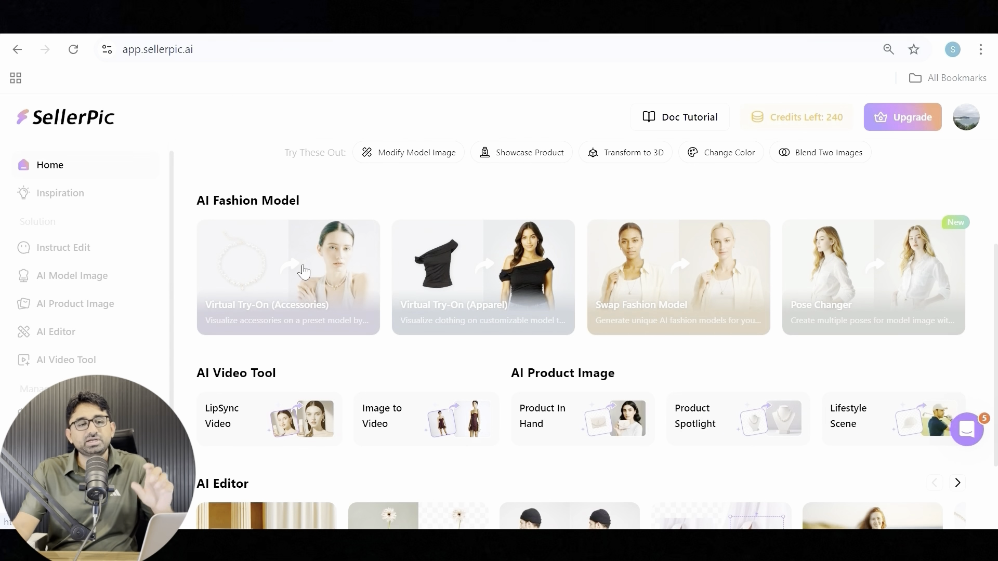
Open Virtual Try-On (Accessories) and look through its preset models and aspect ratio options
click(272, 286)
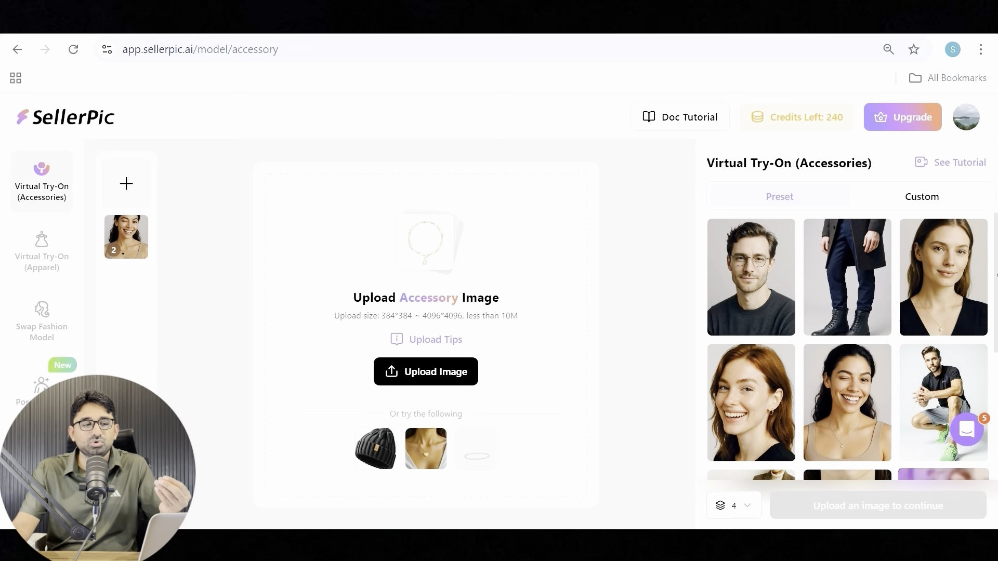
scroll(848, 351, down, 4)
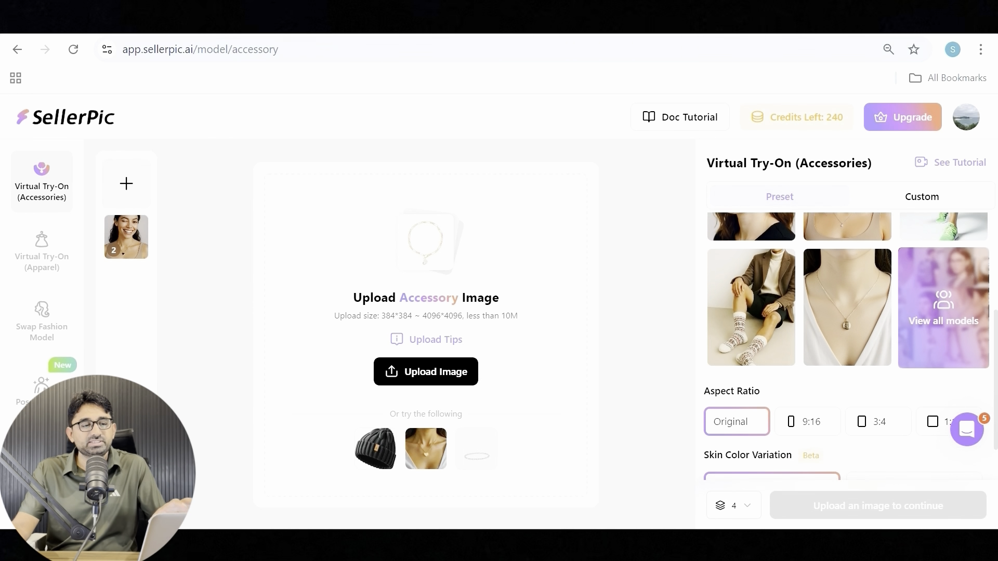
scroll(957, 271, up, 4)
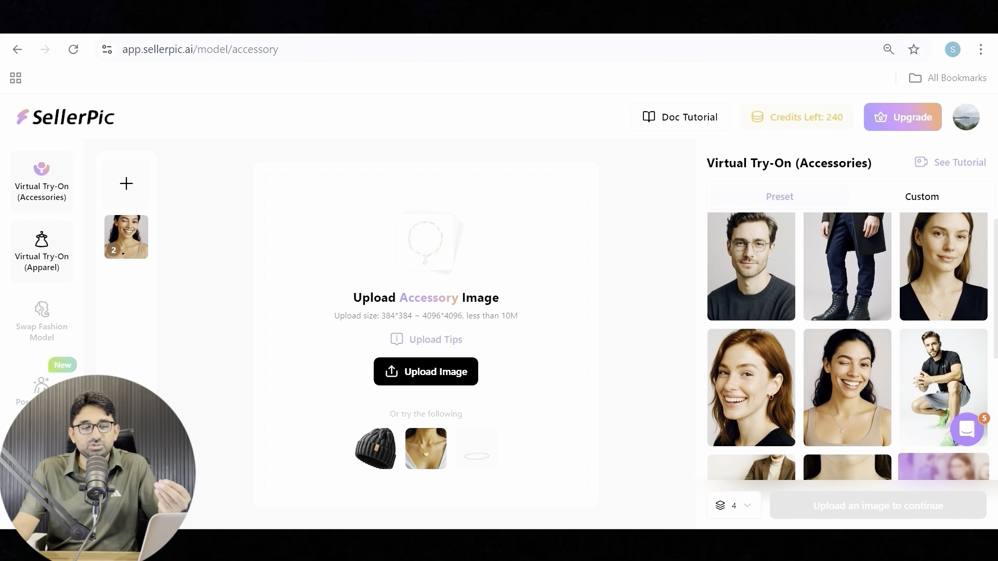
Open Virtual Try-On (Apparel), set the garment type to One-Piece Garment and upload the black abaya photo from the device
click(43, 255)
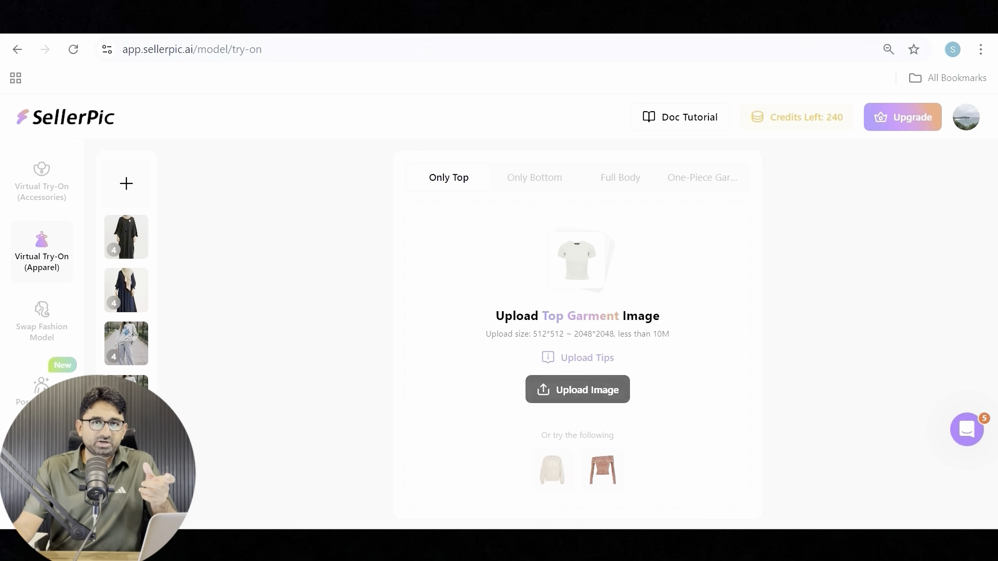
click(577, 390)
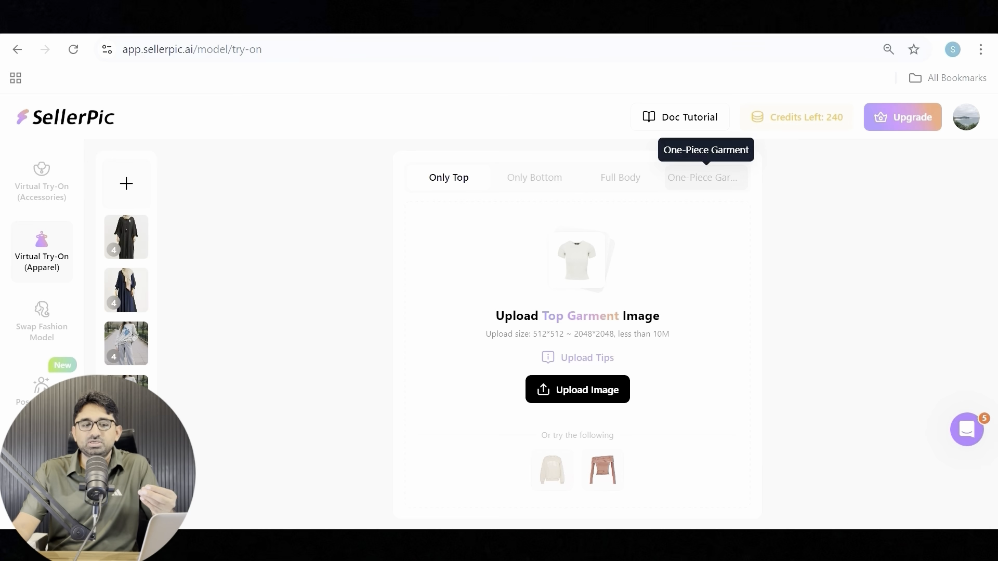
mouse_move(581, 397)
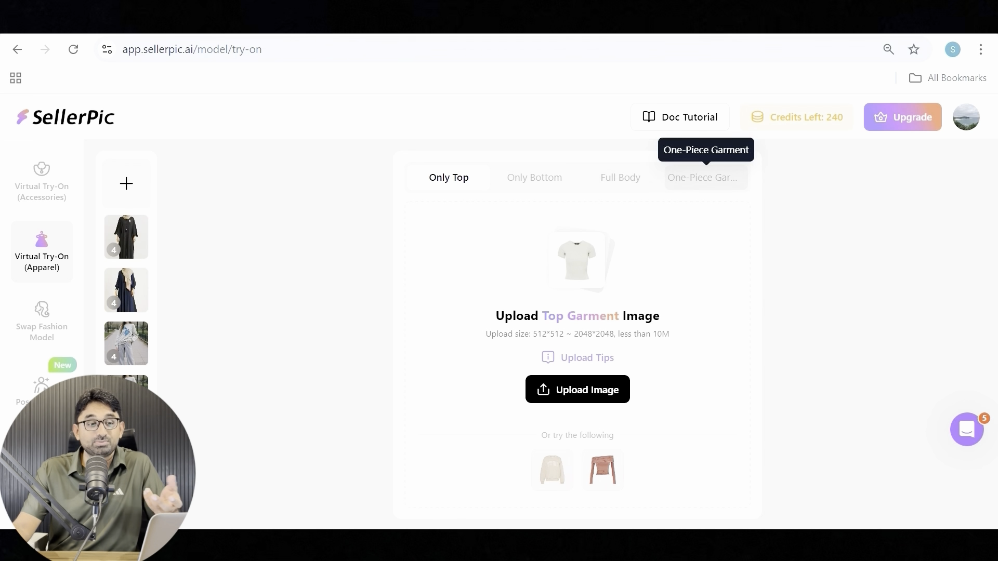
click(722, 185)
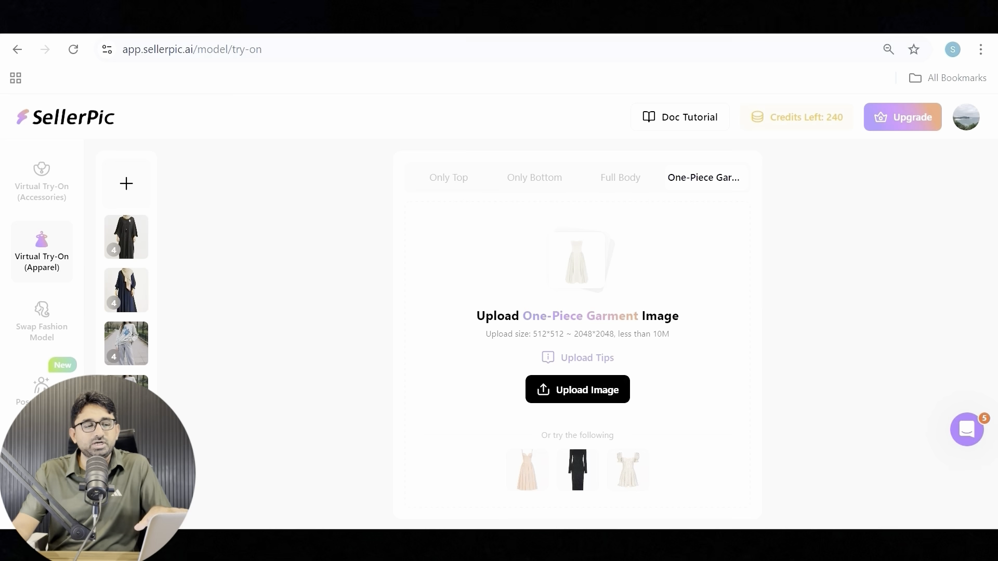
mouse_move(557, 387)
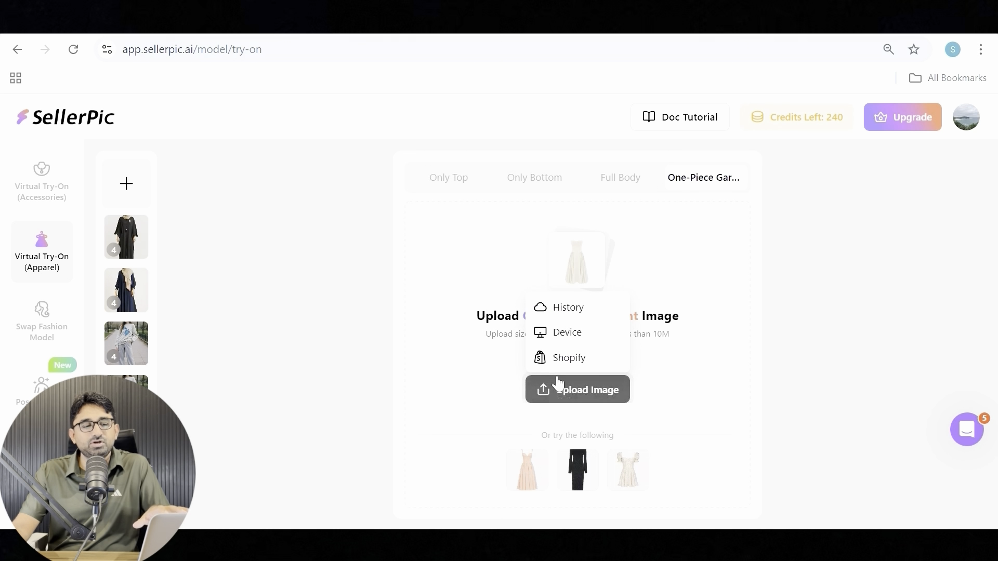
click(567, 333)
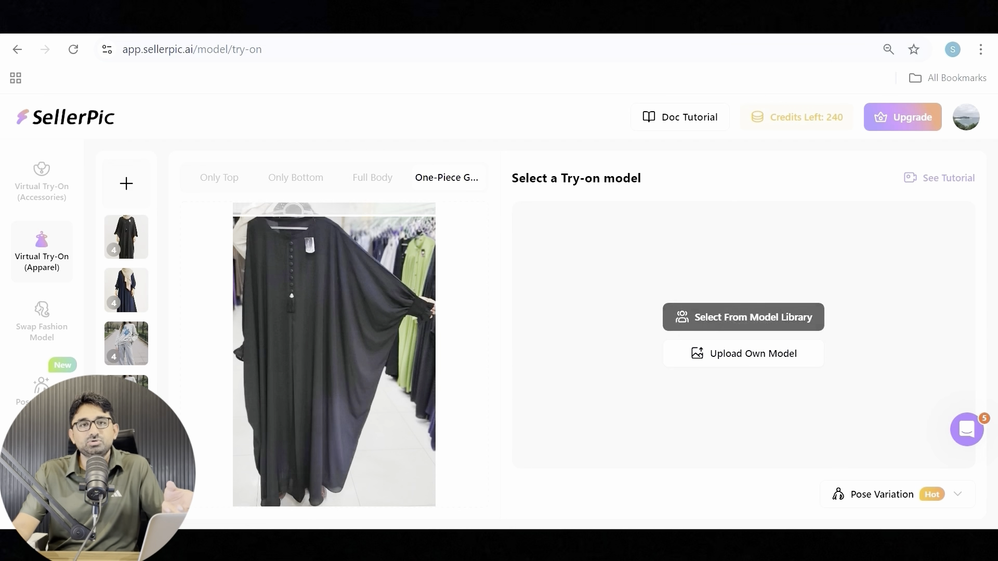
Open the model library and filter the preset models by Female, Adults and Middle Eastern, dismissing the missing-style request form
click(743, 317)
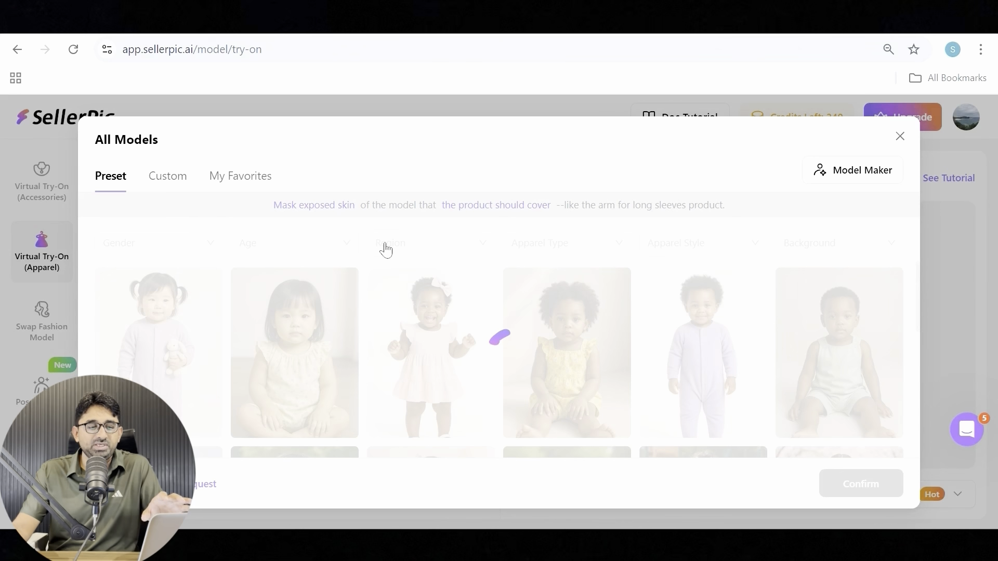
click(166, 244)
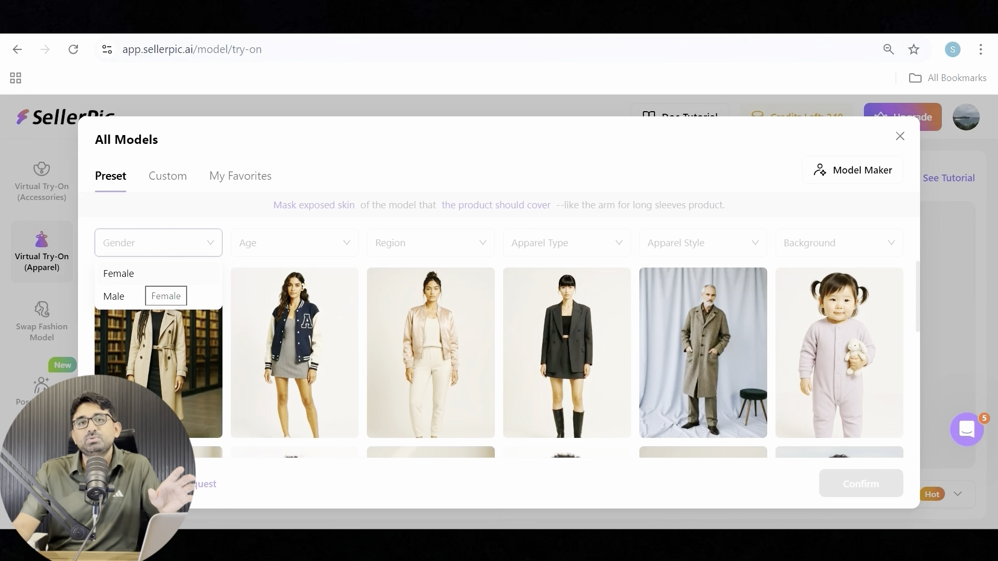
click(121, 274)
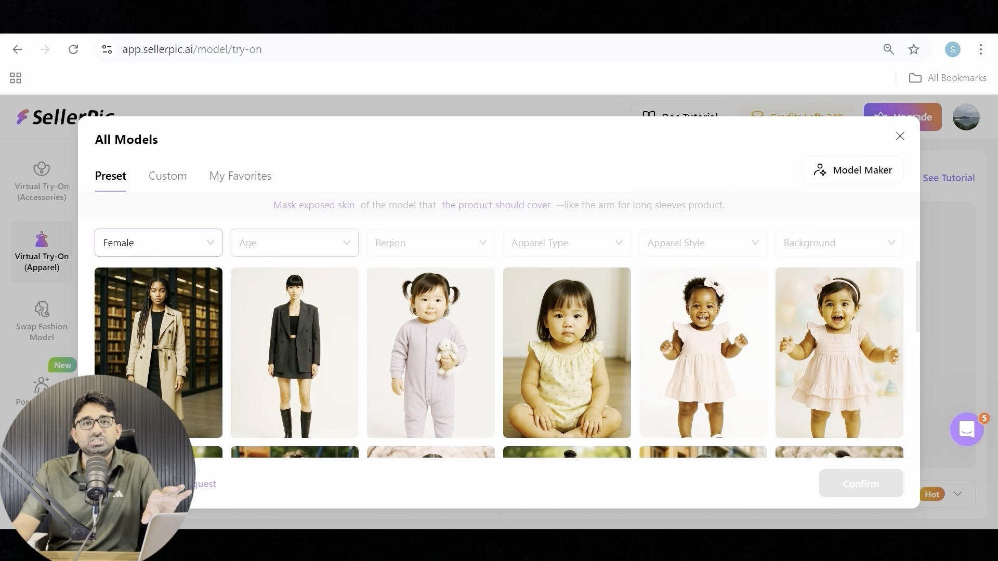
click(294, 242)
click(253, 318)
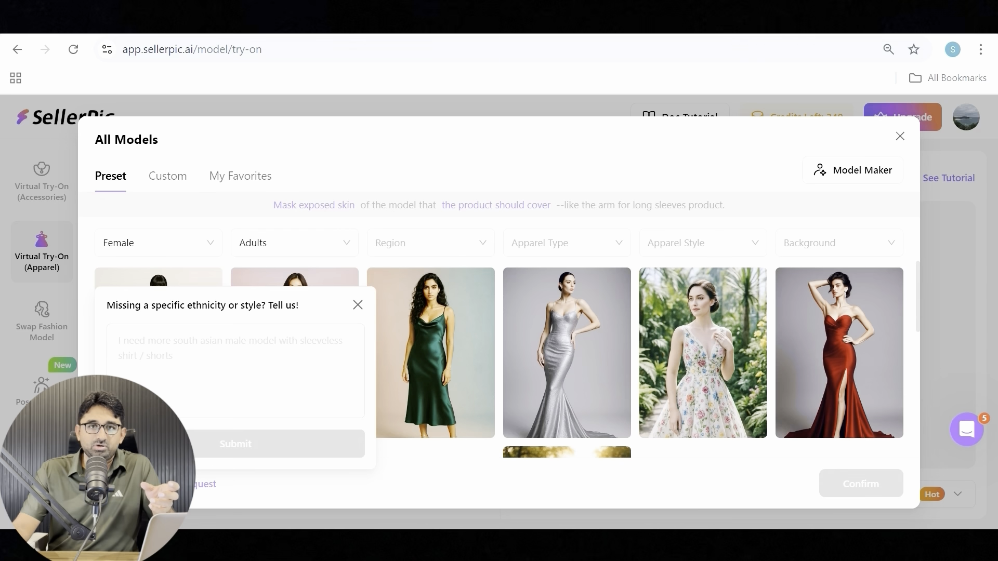
click(357, 306)
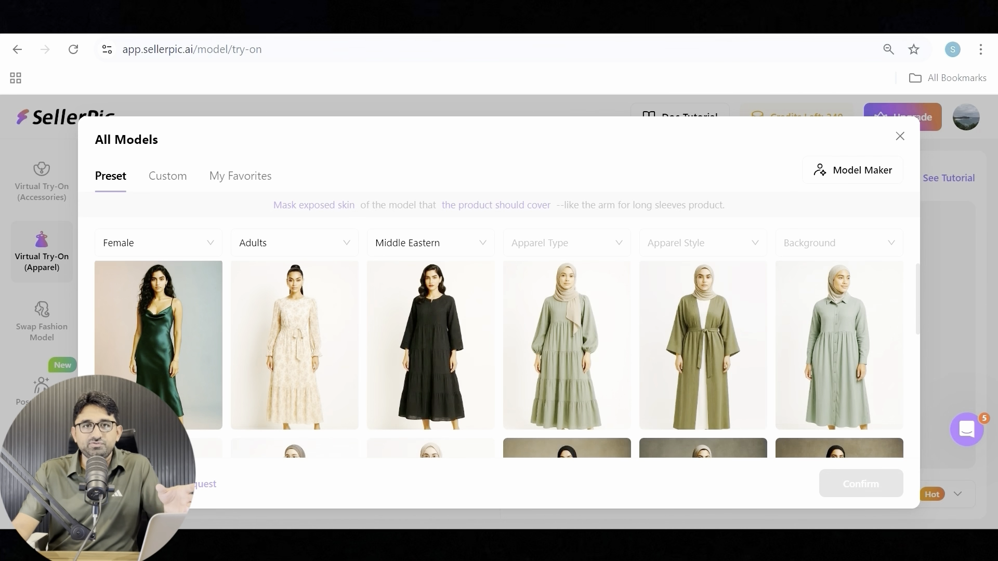
Choose the model in the sage green tiered dress and beige hijab as the try-on model
click(572, 338)
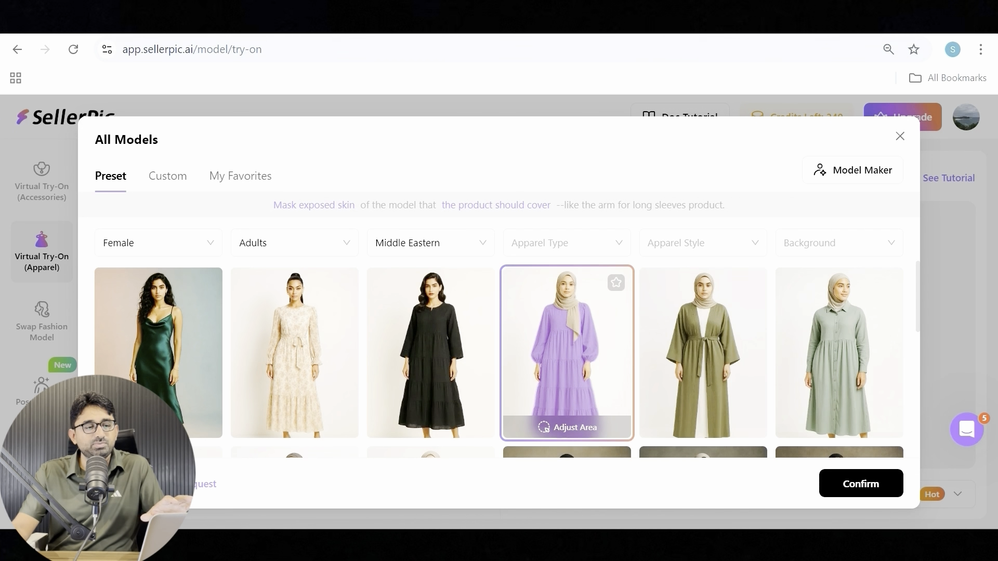
scroll(608, 364, down, 2)
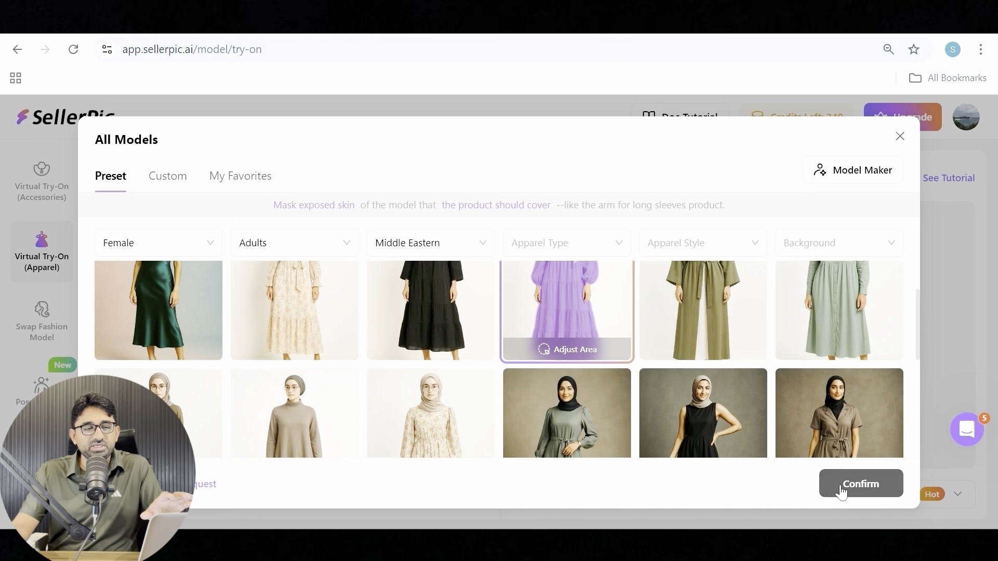
click(860, 484)
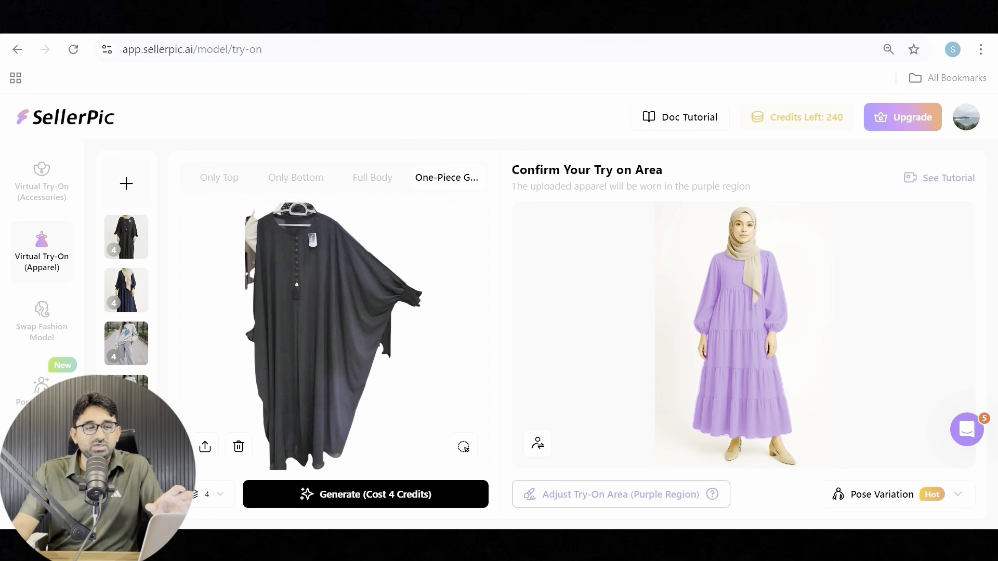
Extend the try-on area with Brush + below the dress hem to cover the model's ankles and shoes, and confirm the area
click(621, 494)
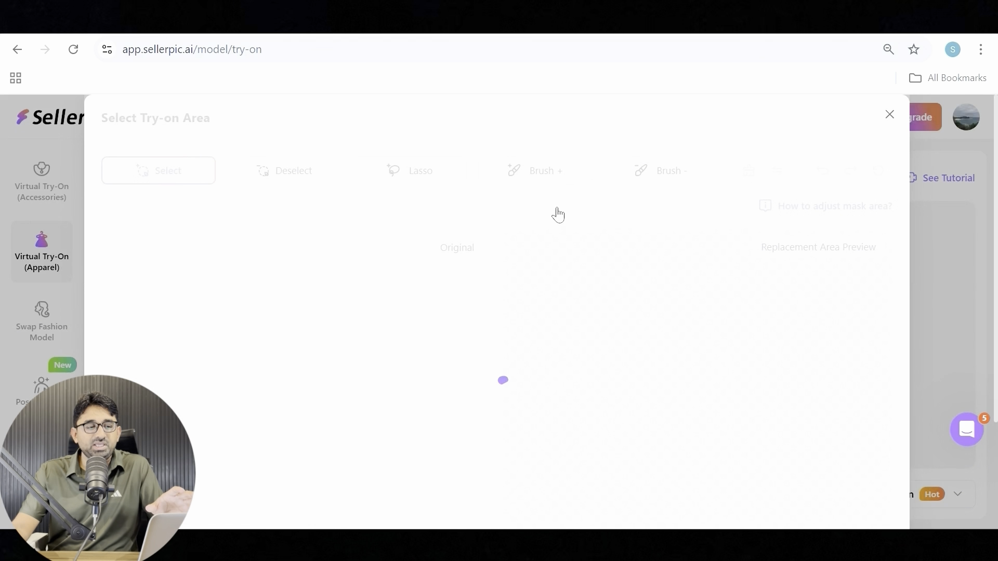
click(540, 176)
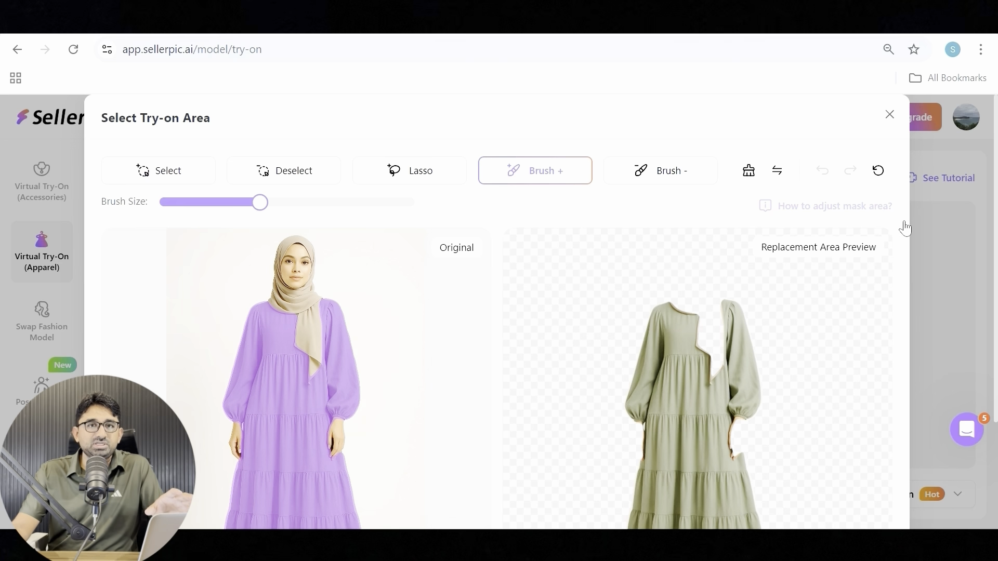
scroll(492, 302, down, 1)
scroll(492, 302, down, 3)
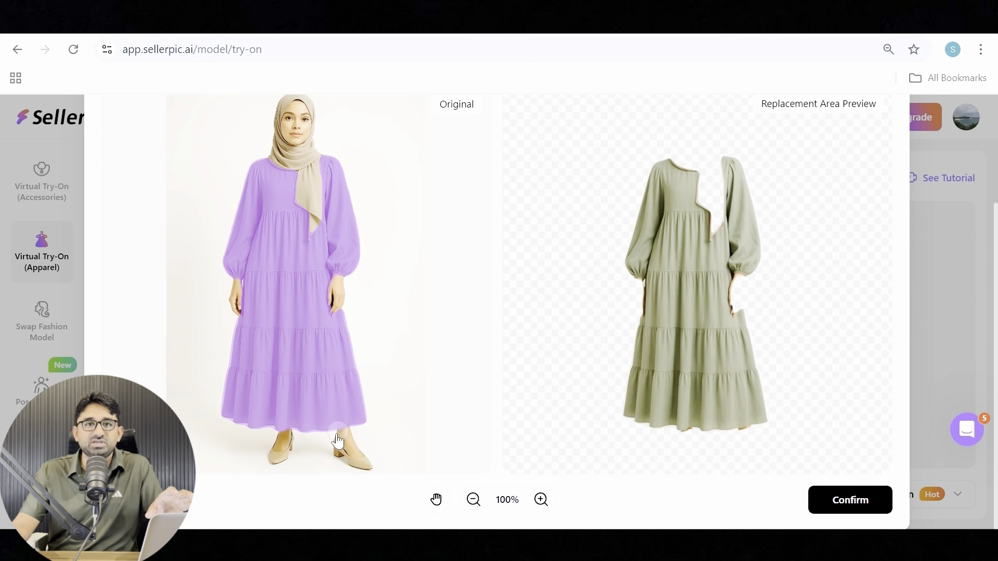
mouse_move(242, 431)
mouse_down()
mouse_move(339, 432)
mouse_move(266, 433)
mouse_move(239, 419)
mouse_move(241, 429)
mouse_move(304, 434)
mouse_move(357, 425)
mouse_move(361, 438)
mouse_move(263, 439)
mouse_move(372, 457)
mouse_move(280, 460)
mouse_move(226, 428)
mouse_move(343, 428)
mouse_move(368, 444)
mouse_up()
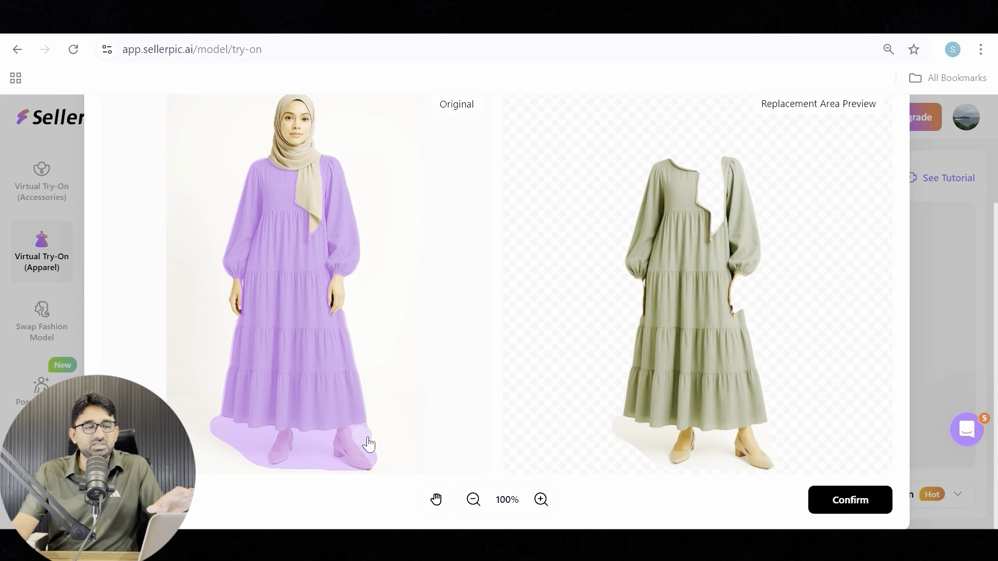
click(850, 500)
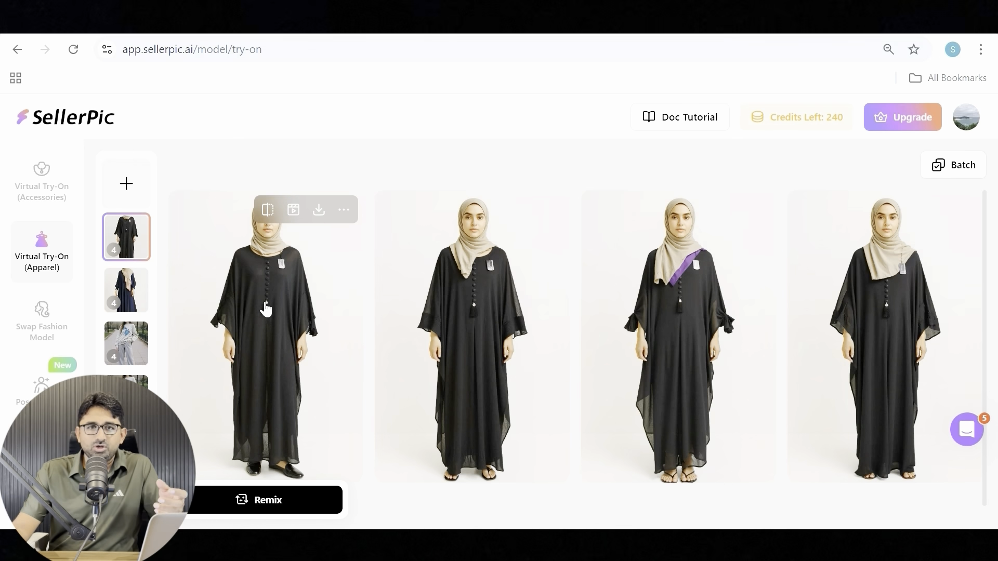
Compare the first generated abaya try-on image with the original garment photo and close the preview
click(270, 322)
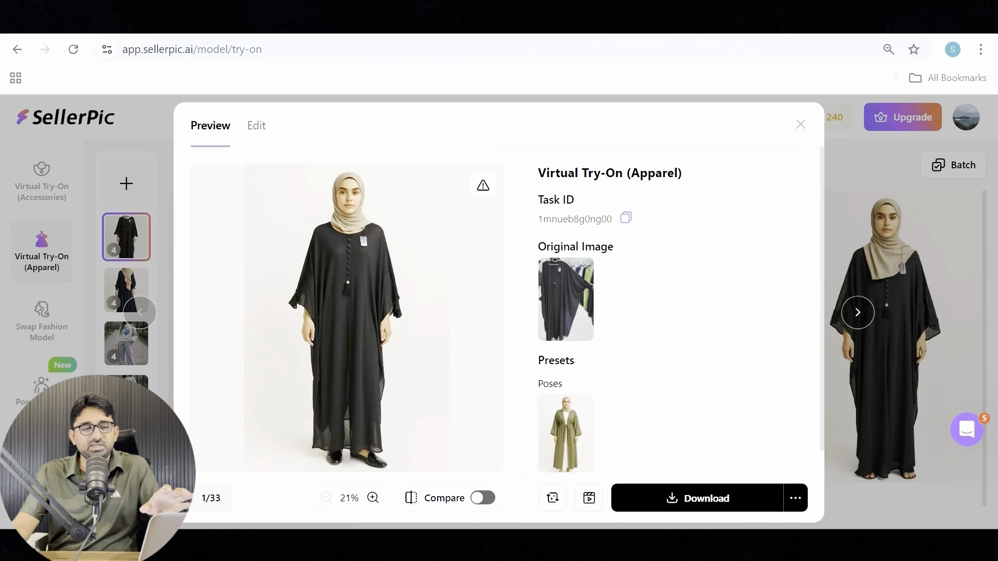
click(484, 498)
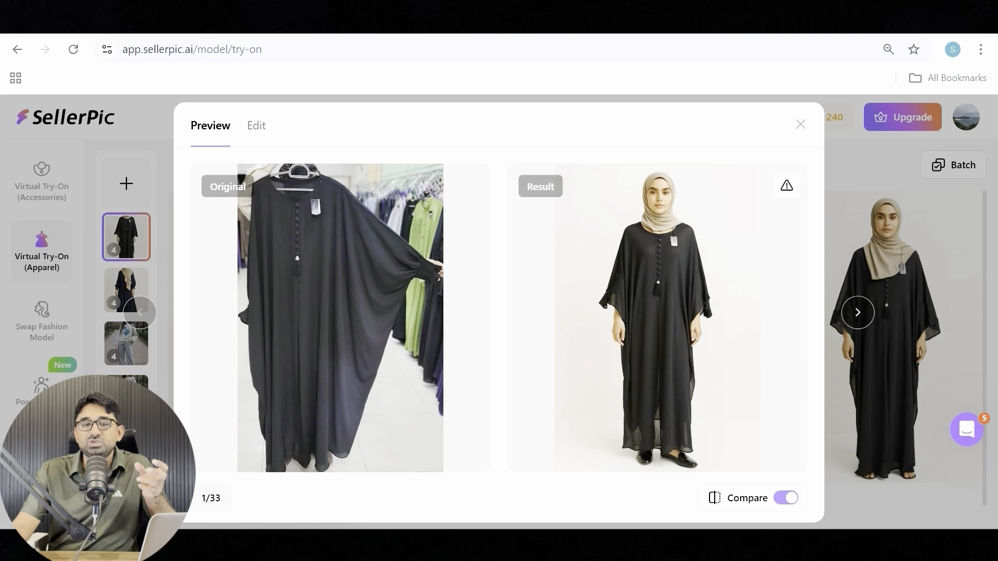
click(801, 124)
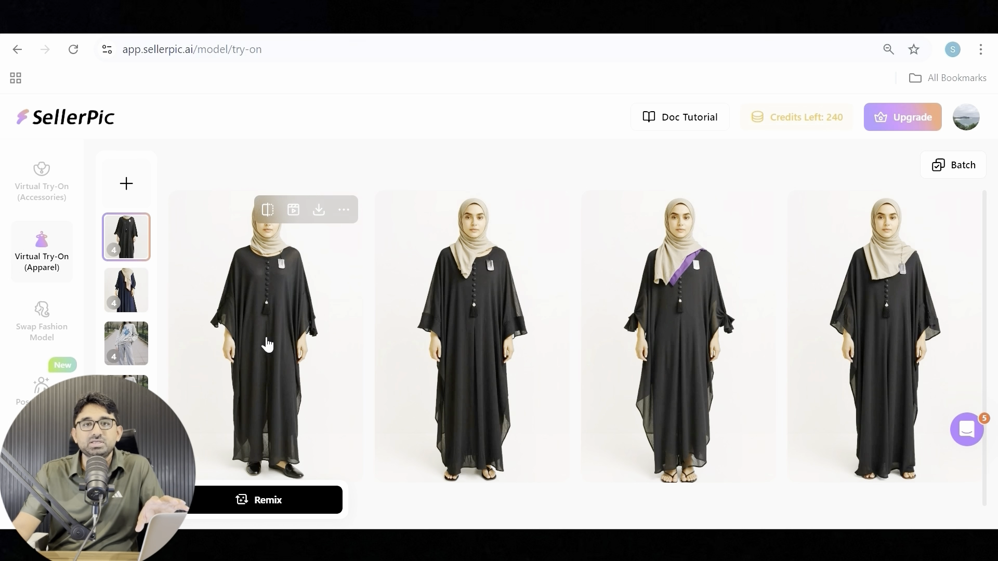
Generate four backgrounds for the first try-on image with Background Replacer, described as "Set the background to a modern Dubai home scene with warm, soft lighting"
click(250, 328)
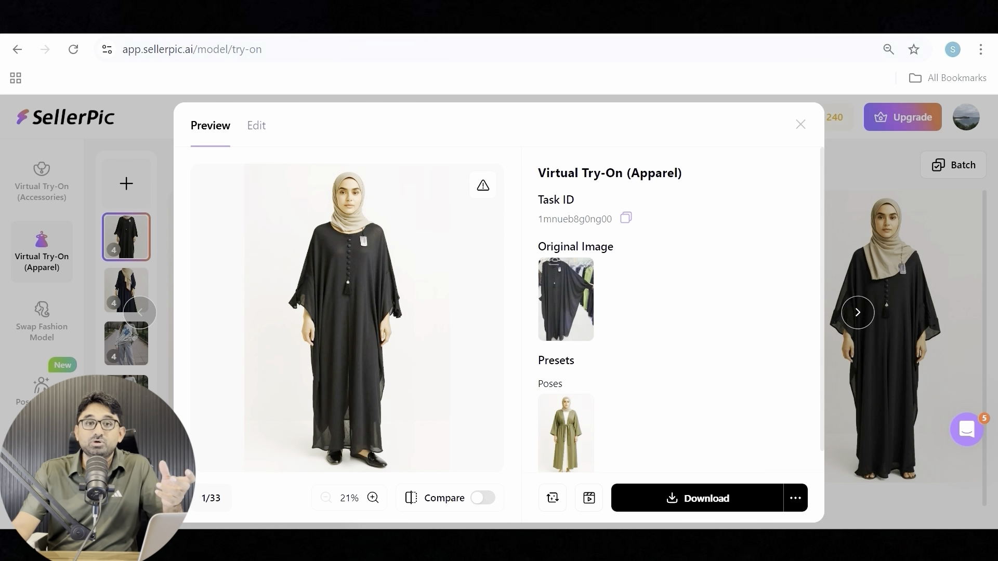
click(256, 126)
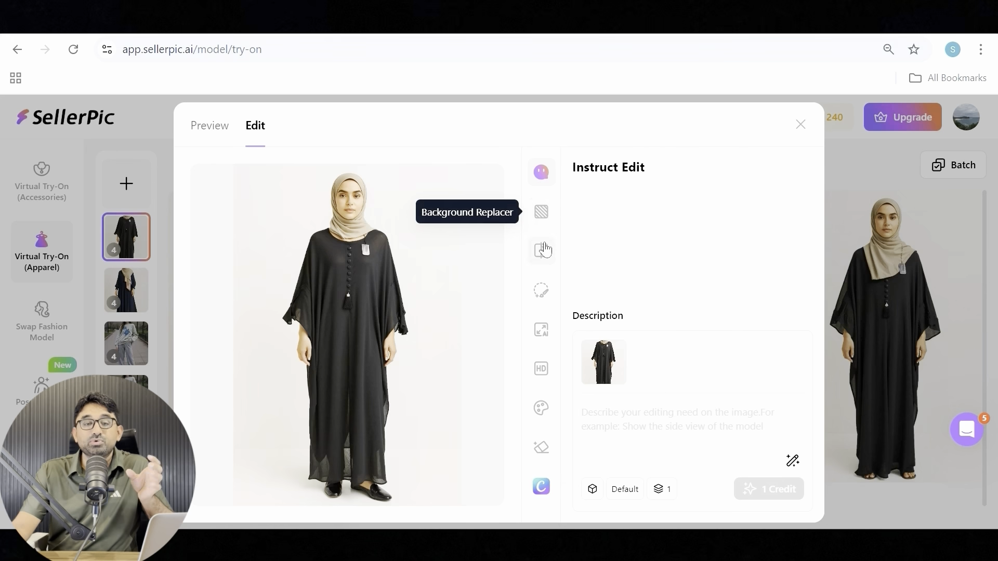
click(541, 211)
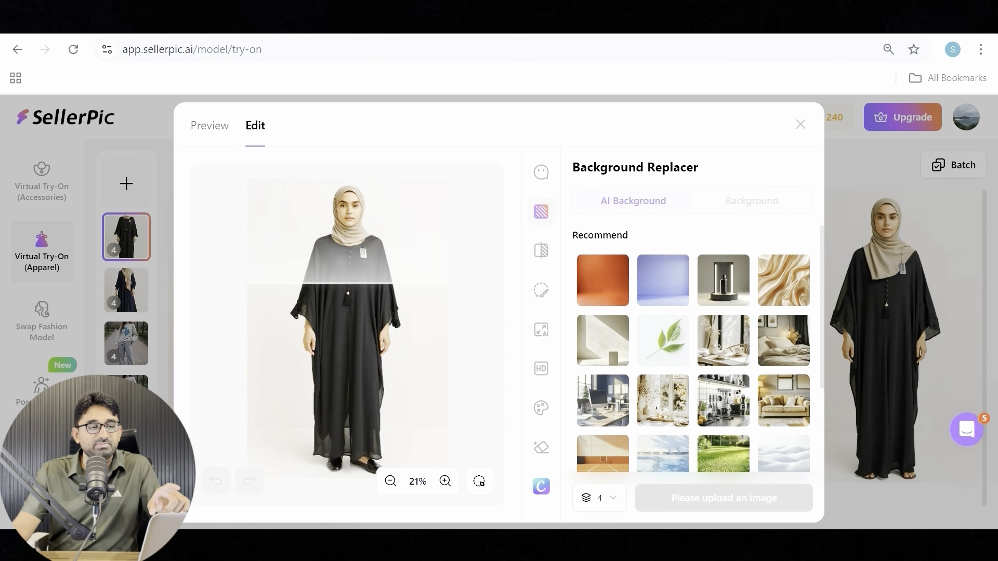
scroll(828, 281, down, 5)
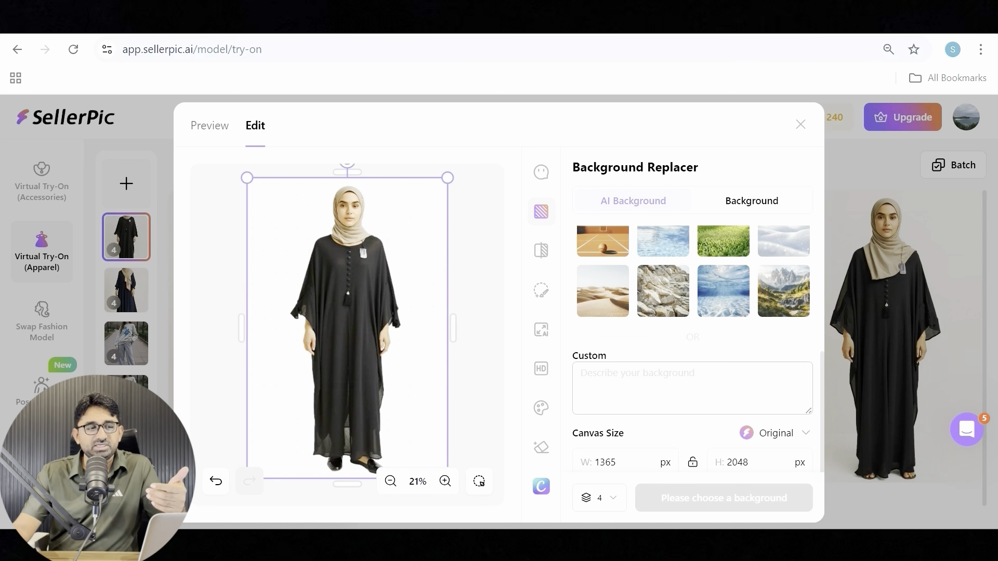
right_click(623, 385)
click(668, 212)
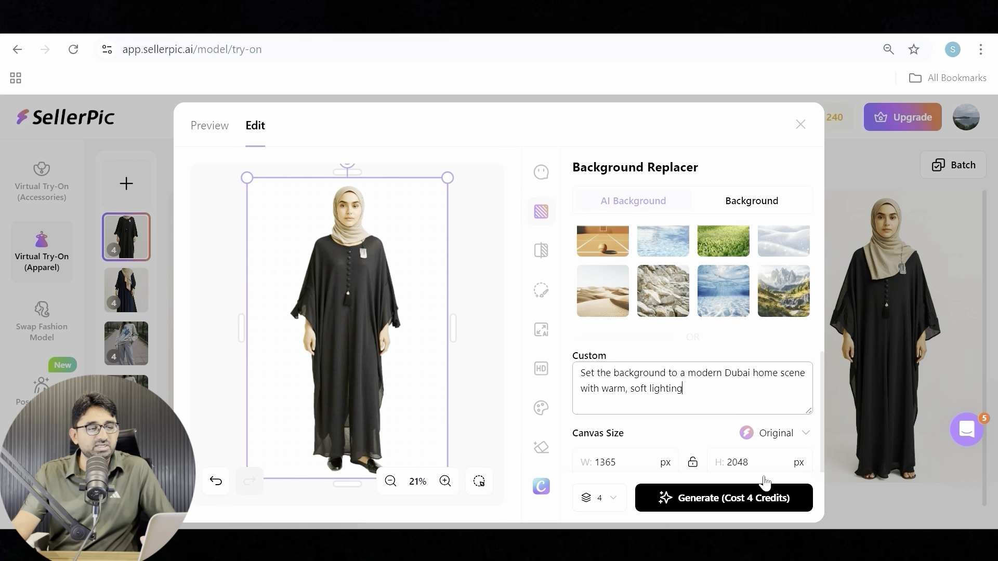
click(706, 504)
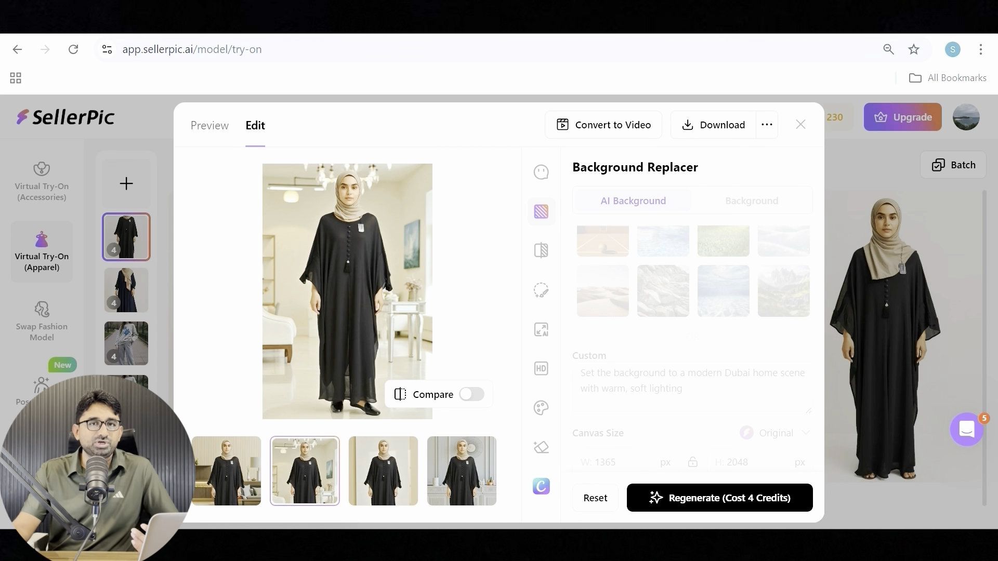
Download the second background variant, the room with the chandelier, and examine the abaya's neckline, tag, buttons and sleeves in the image viewer
mouse_move(715, 125)
click(741, 255)
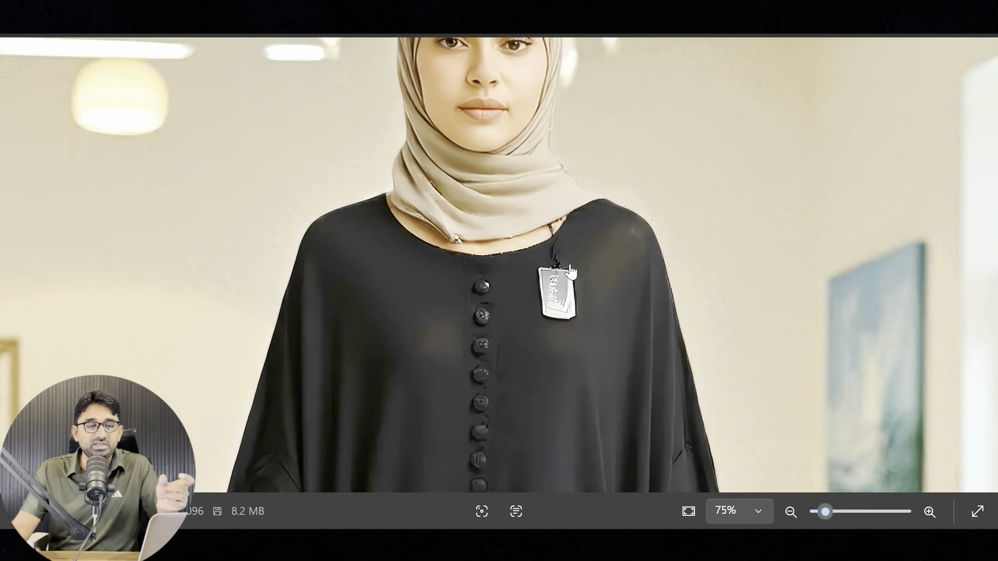
scroll(547, 327, up, 1)
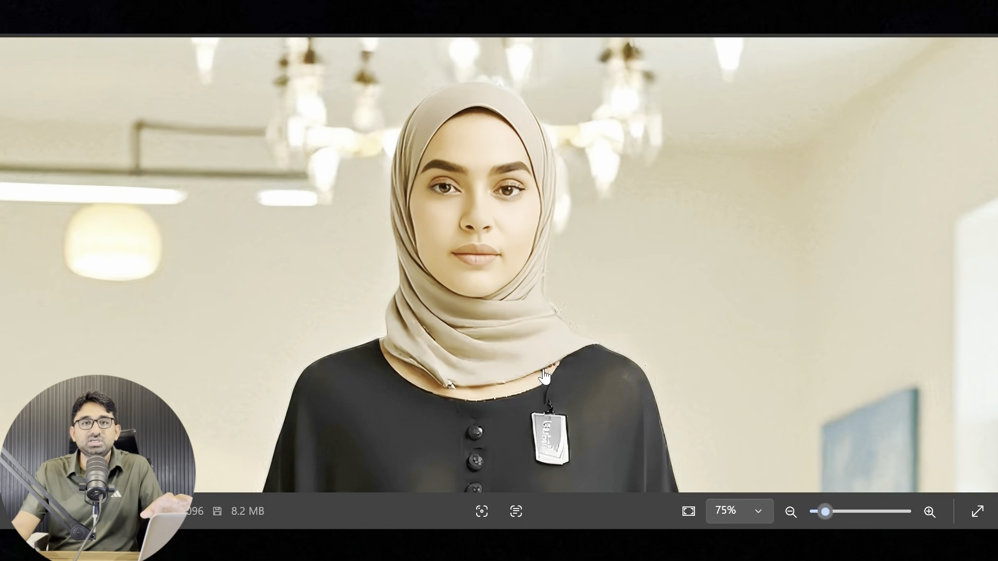
scroll(518, 374, down, 3)
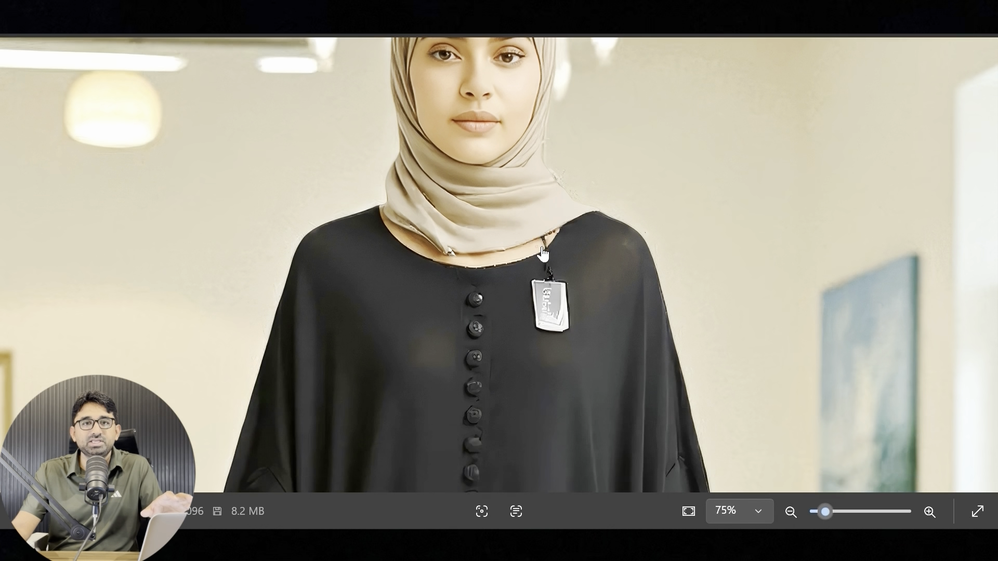
scroll(519, 373, down, 3)
scroll(519, 373, down, 6)
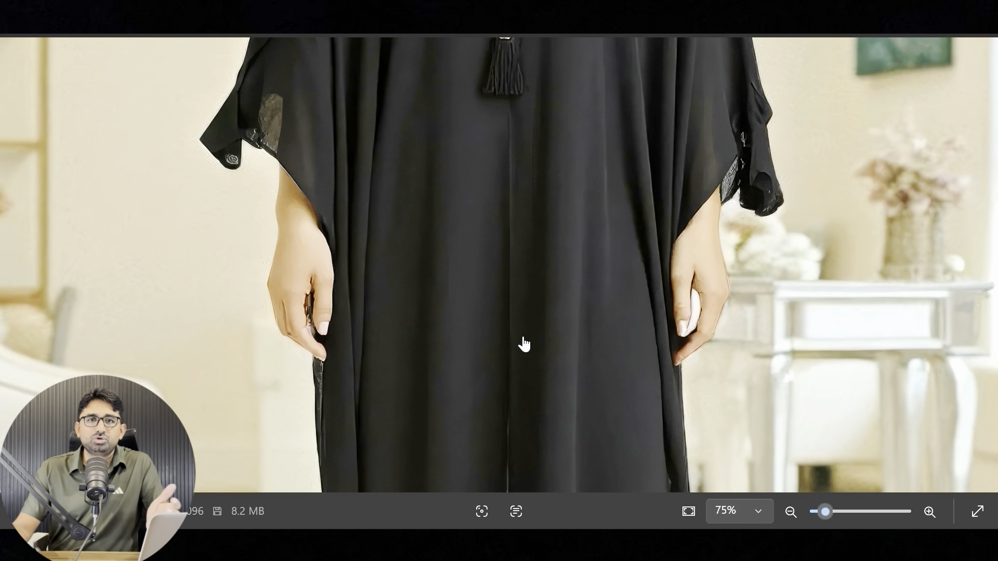
Examine the abaya's skirt, sleeve edges and the model's hands in the downloaded image
scroll(519, 322, down, 3)
scroll(518, 279, down, 2)
scroll(519, 186, up, 3)
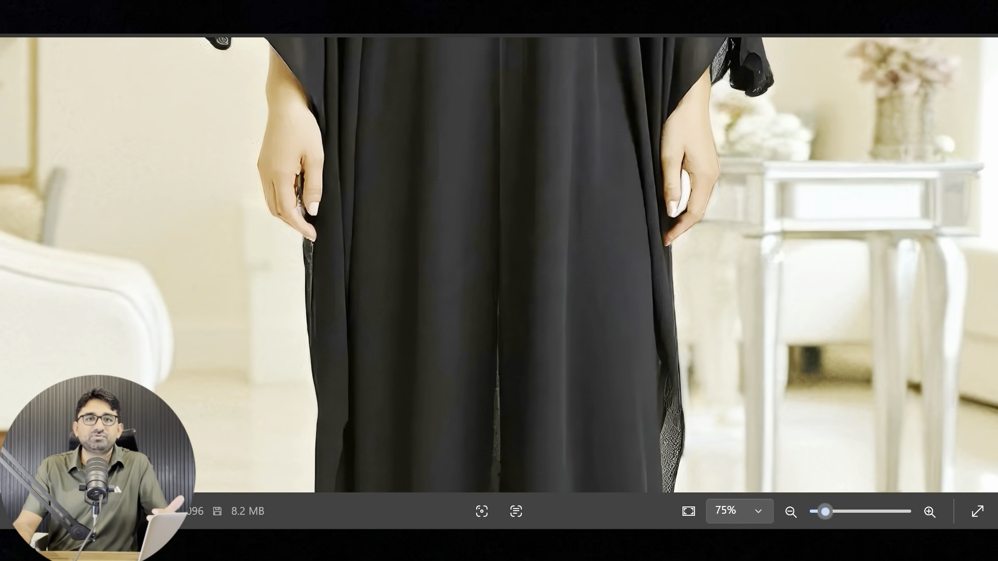
scroll(526, 220, up, 3)
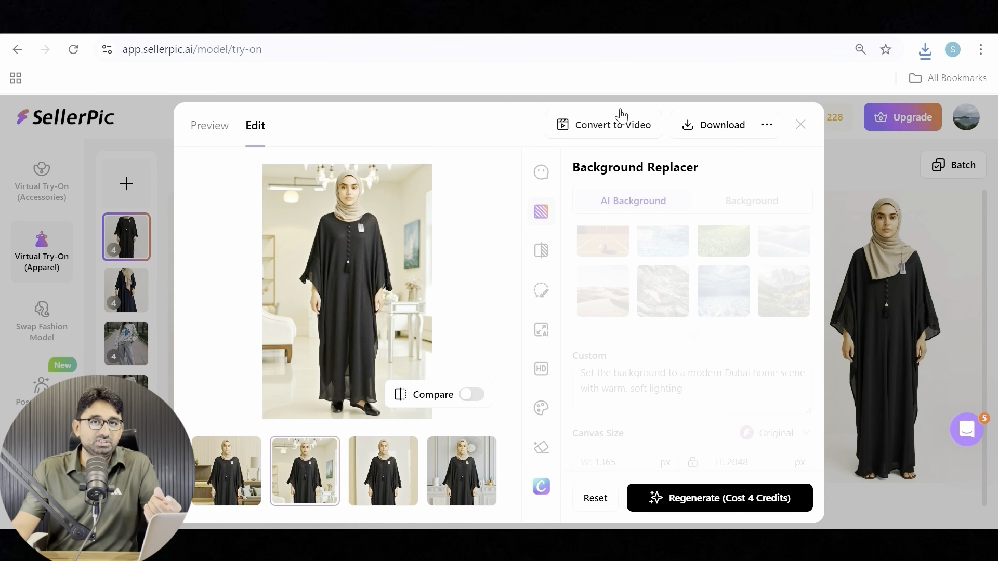
Close the background editor and upload the abaya image with the chandelier room into Swap Fashion Model
click(801, 126)
click(597, 337)
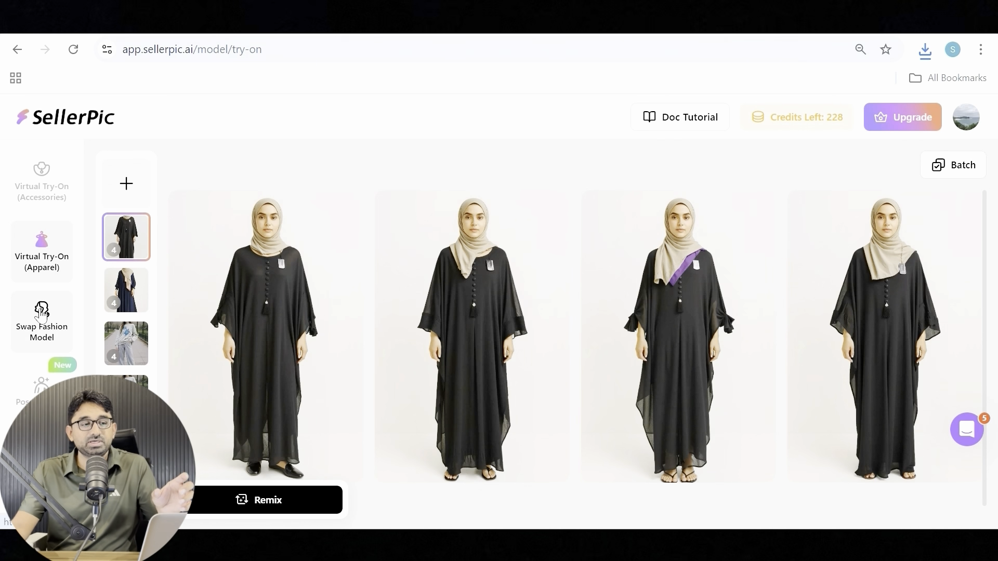
click(43, 320)
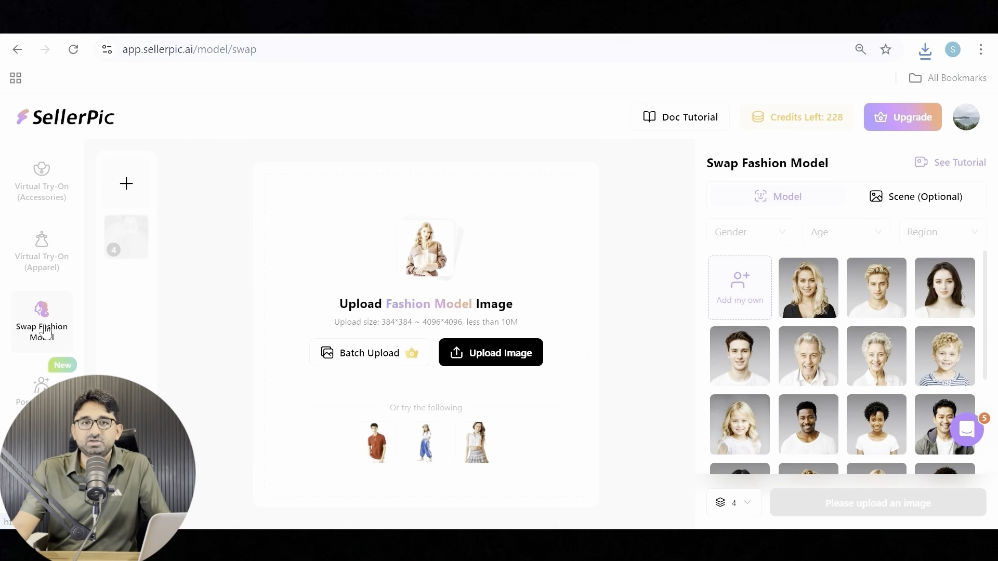
mouse_move(459, 357)
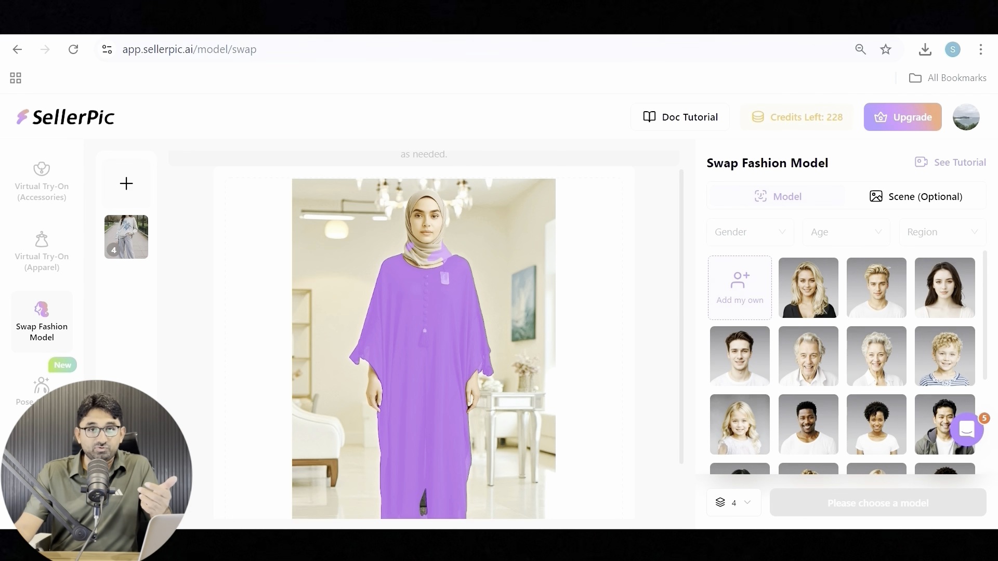
Open Pose Changer, browse the reference poses and upload the abaya image with the chandelier room from the device
click(37, 398)
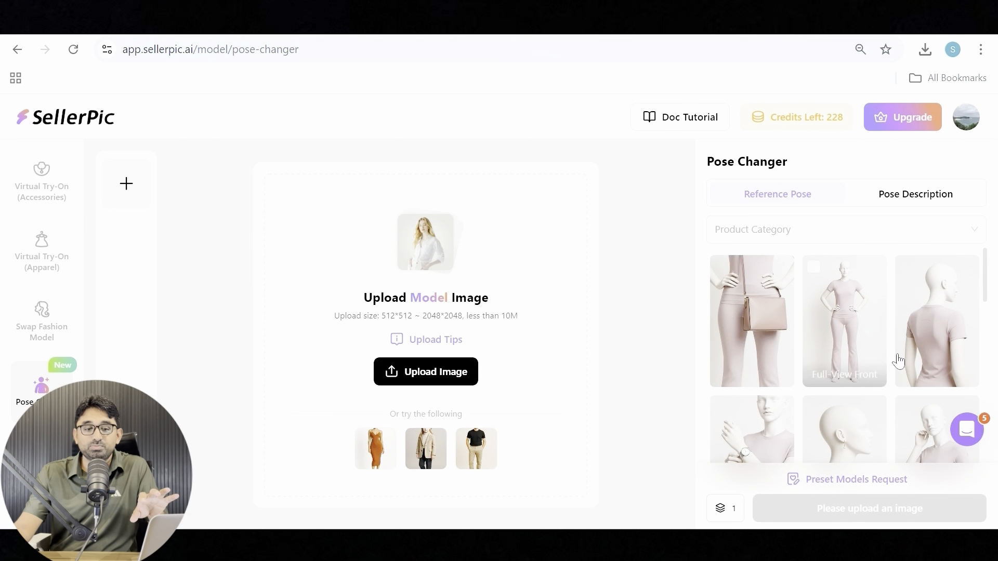
scroll(844, 359, down, 6)
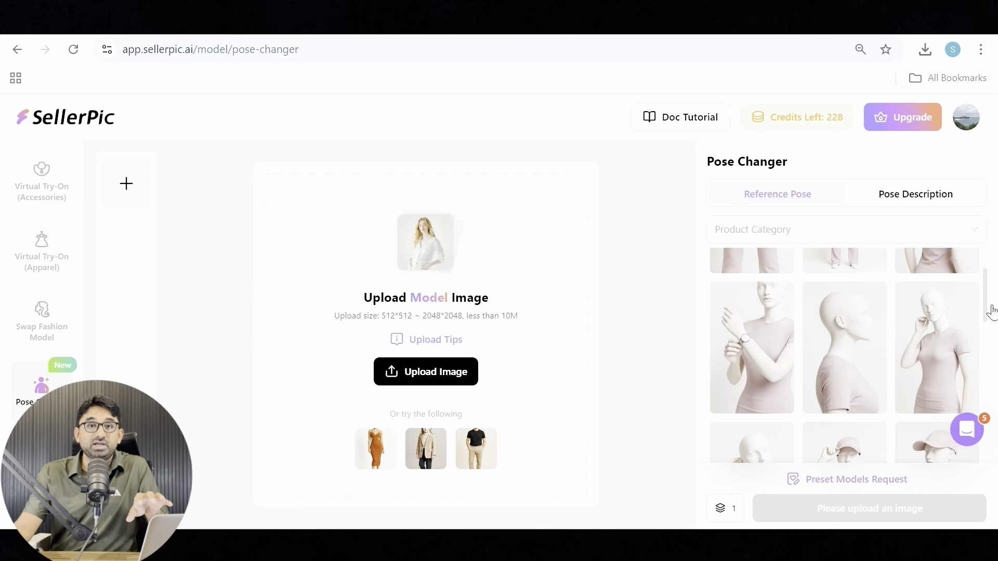
scroll(982, 353, up, 3)
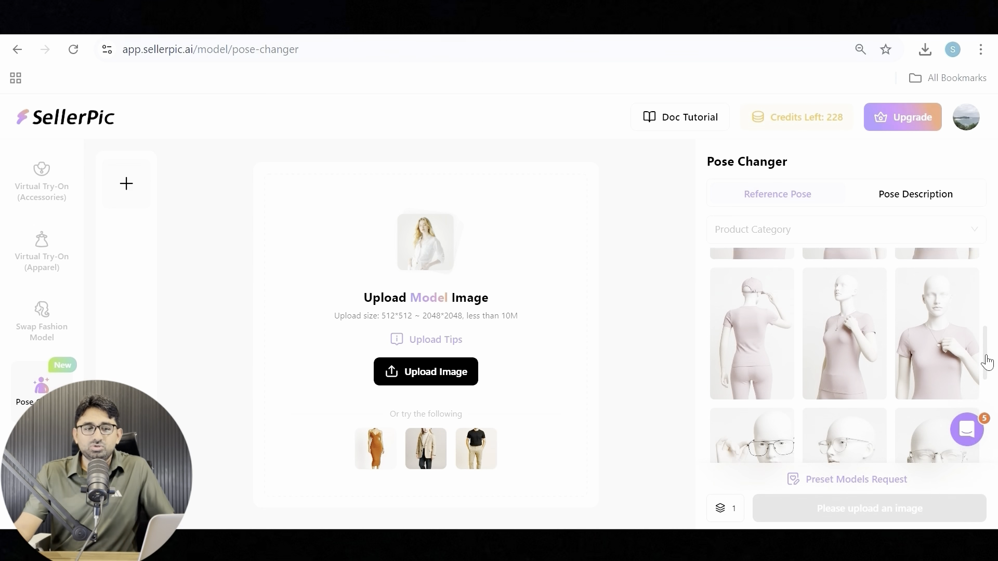
click(445, 373)
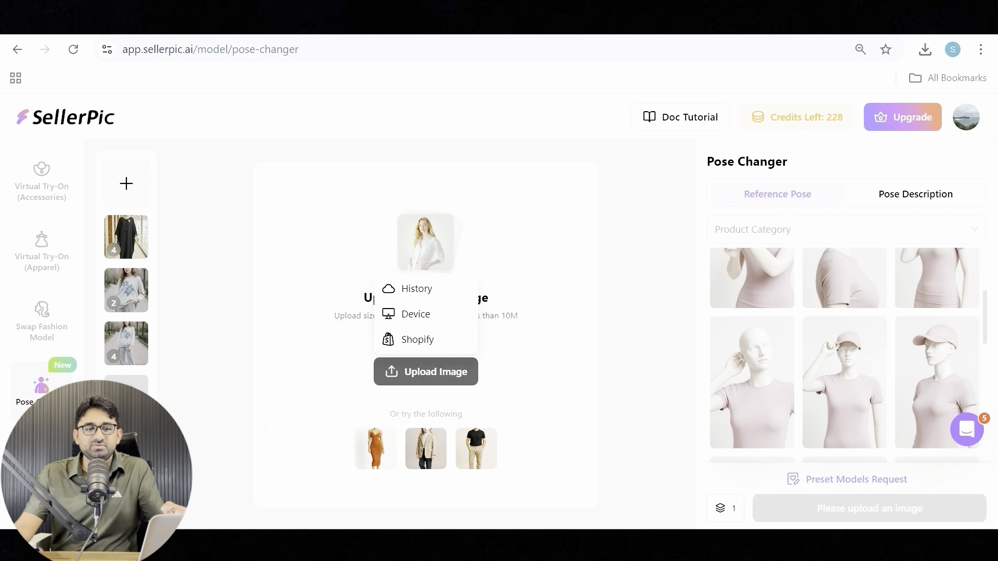
click(435, 316)
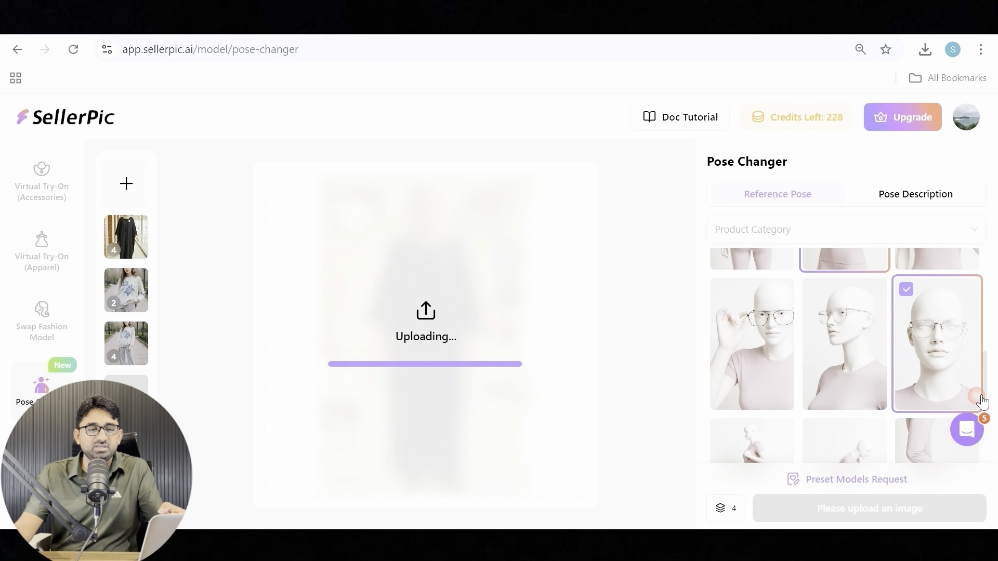
Add the Close-Up Front pose and the neighbouring full-body back pose to the selection, and generate the pose variations
click(752, 397)
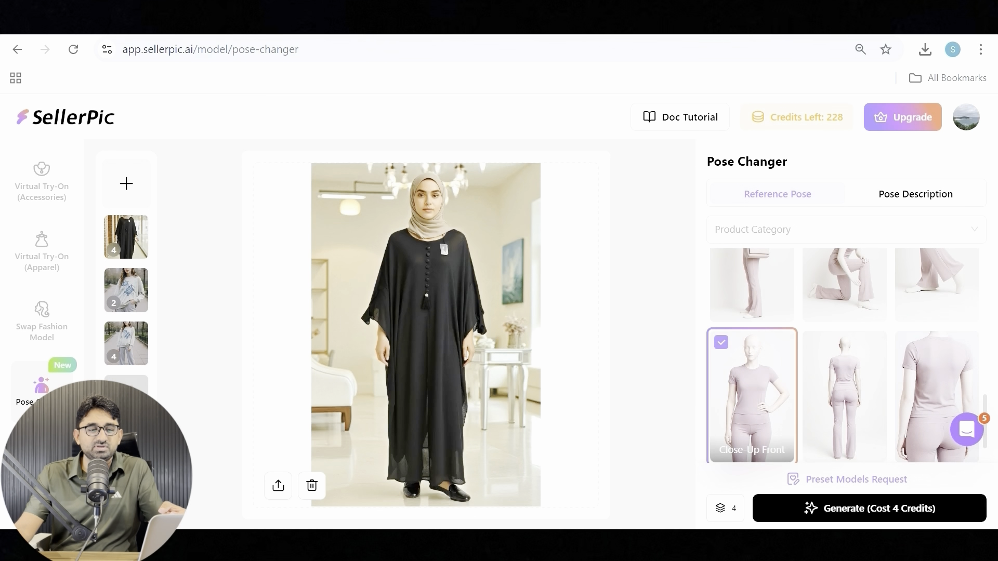
click(845, 395)
click(857, 511)
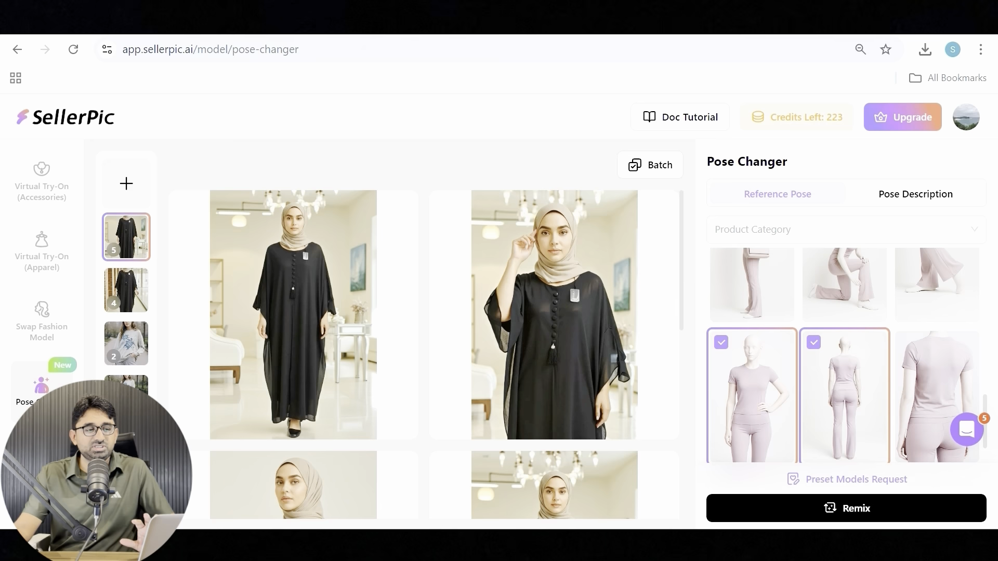
Preview the first generated pose image, choose to publish it and open the channel linking options in SellerPic Publisher
drag(682, 283, 679, 261)
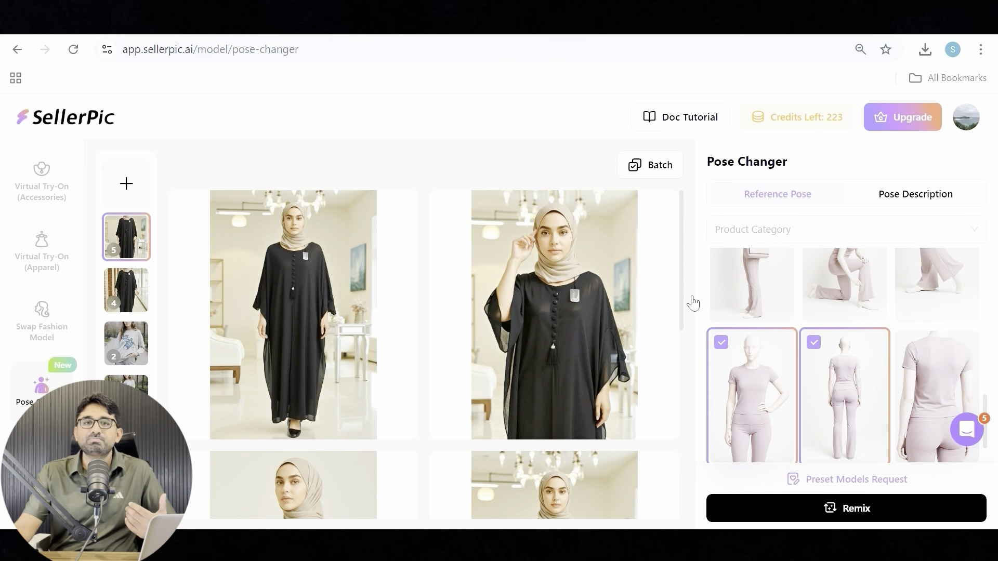
click(349, 316)
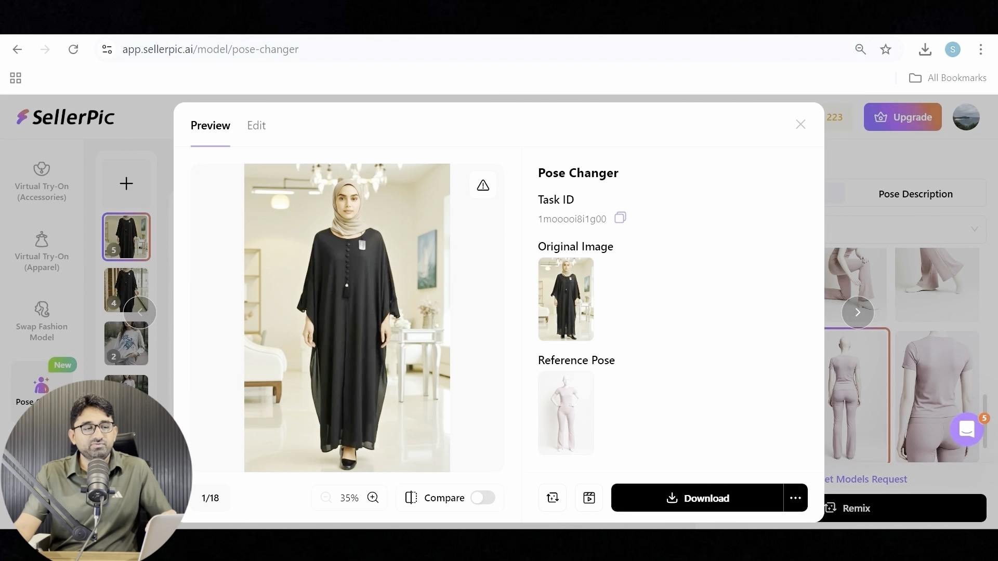
click(796, 498)
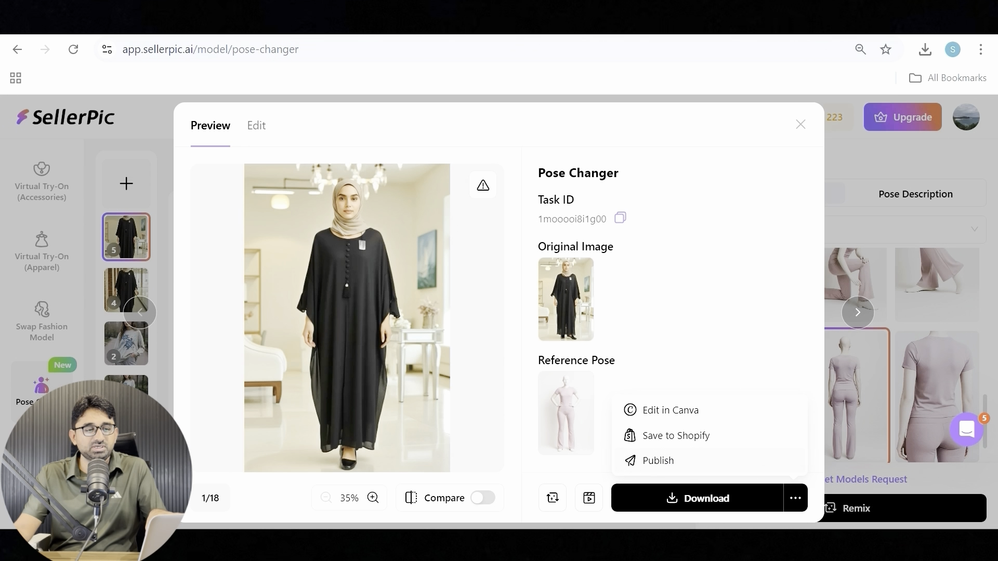
click(666, 461)
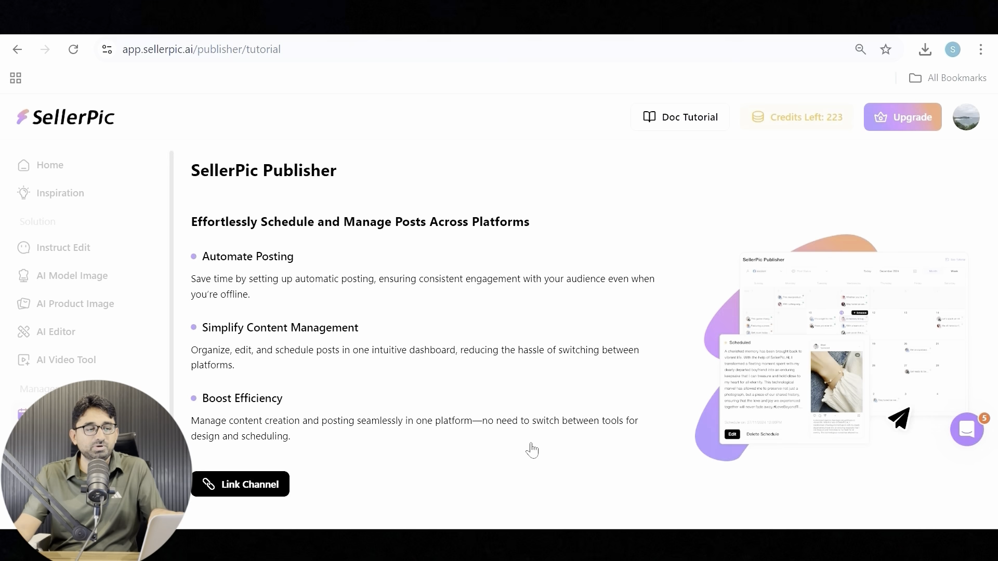
click(252, 485)
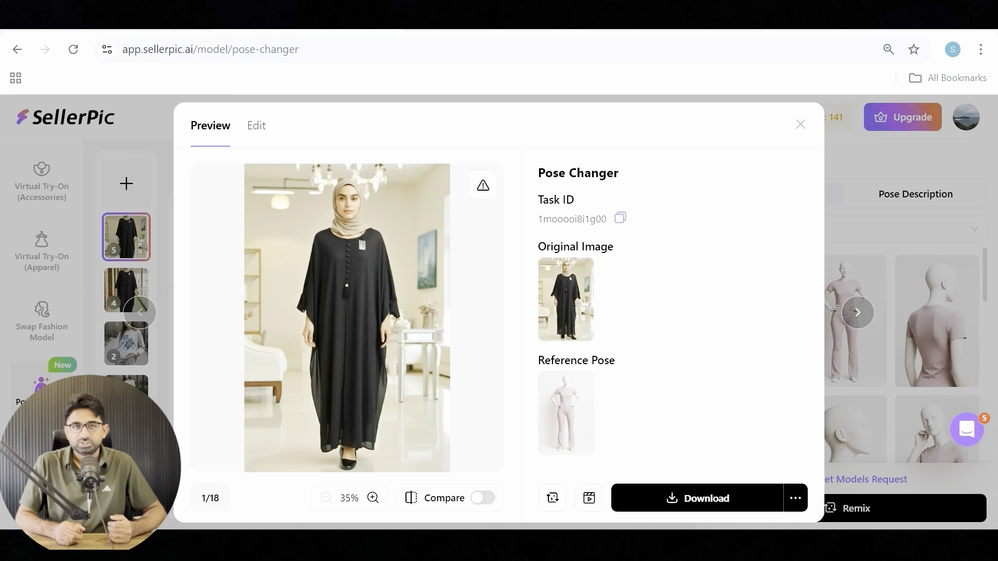
From the SellerPic home page, upload the abaya image and generate a Black Friday marketing poster with a prominent '20% Discount' text overlay
click(74, 124)
click(74, 125)
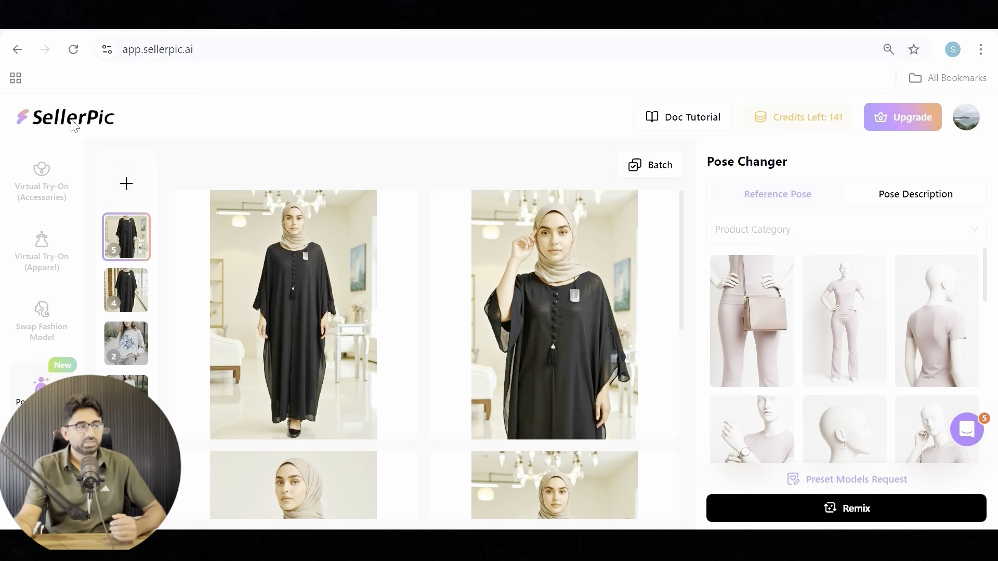
click(285, 299)
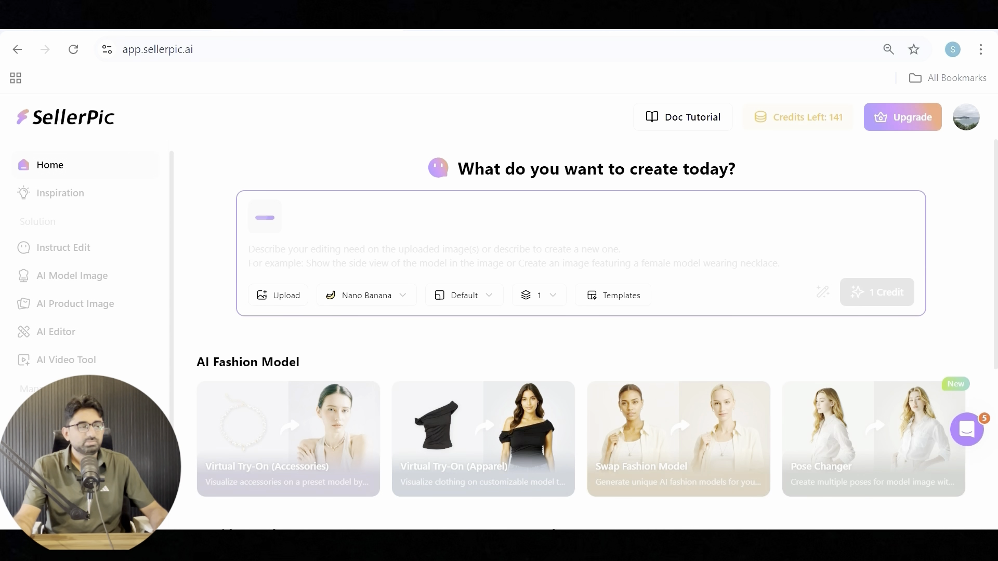
text(Create a marketing poster for Black Friday featuring a prominent text overlay stating '20% Discount' on a visually appealing product image or background)
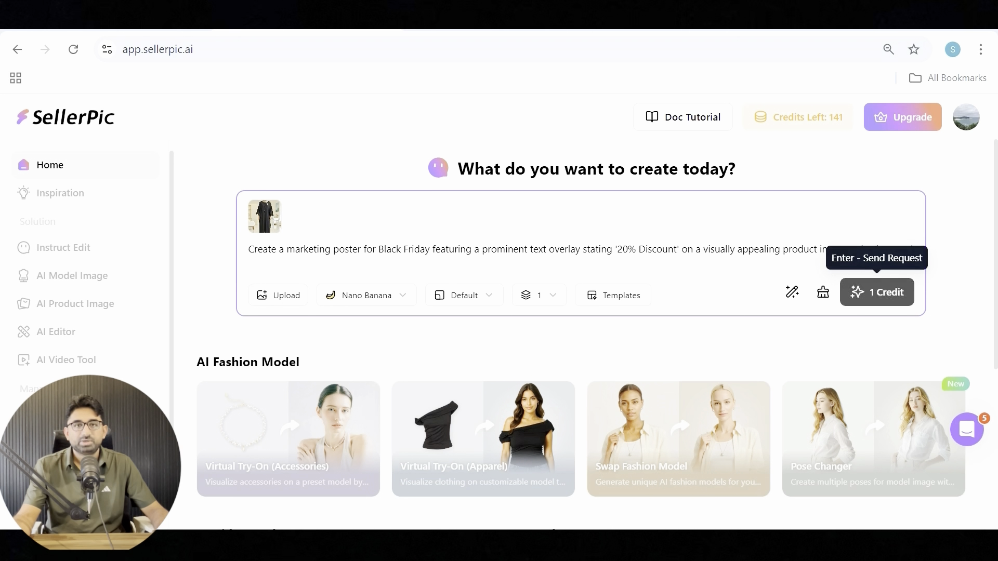
click(877, 292)
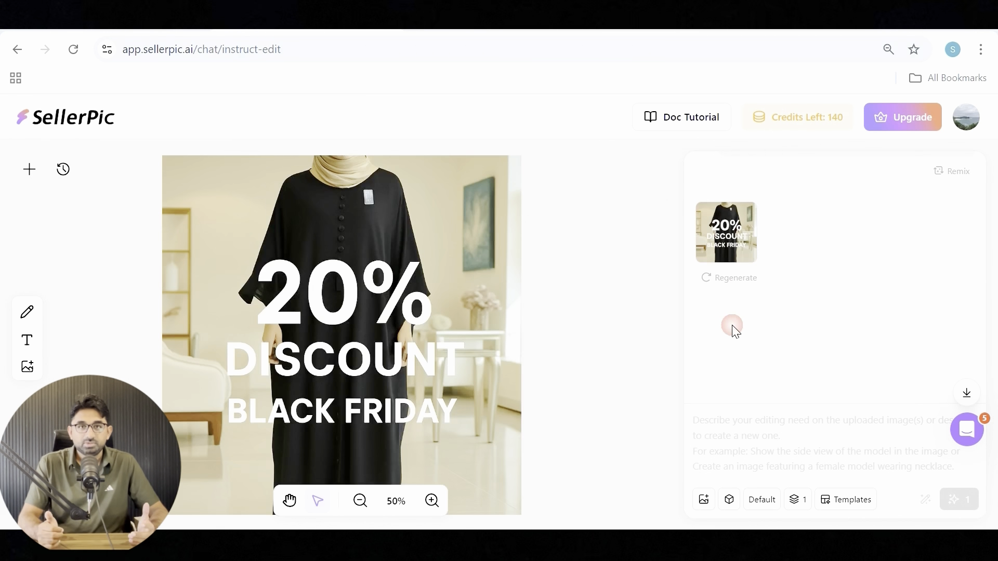
click(726, 232)
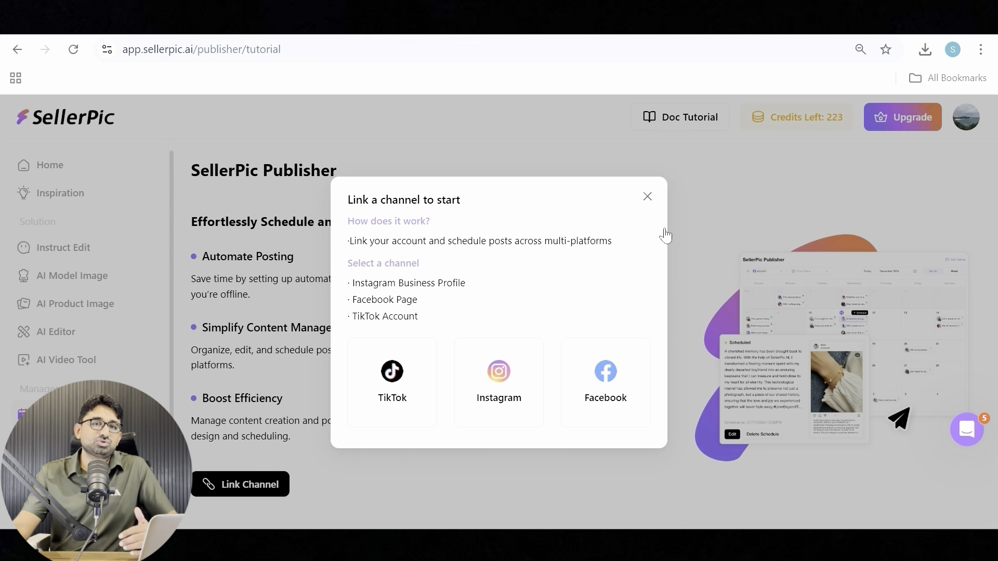
Close the channel linking dialog, reopen the first Pose Changer result and send it to Canva for editing
click(647, 197)
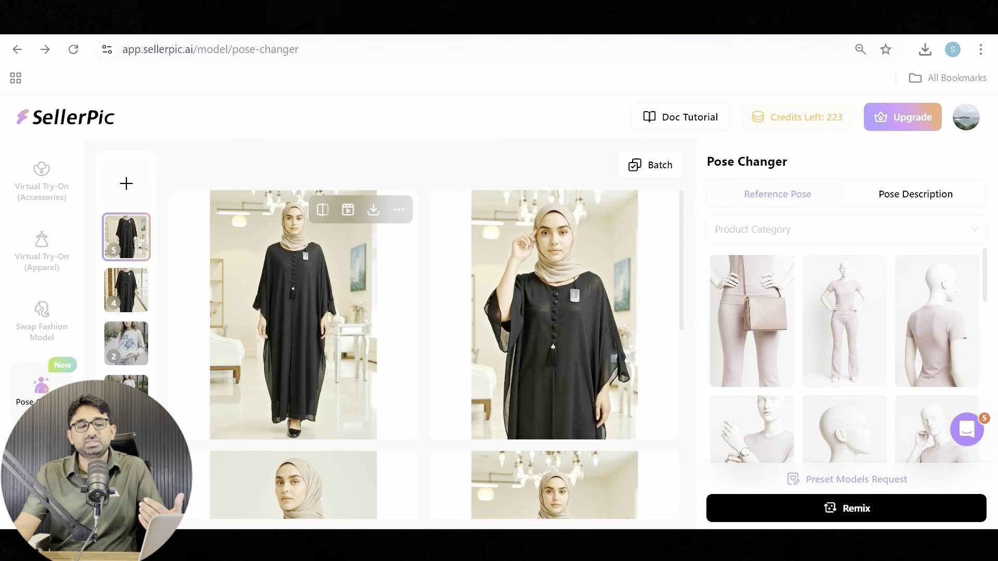
click(302, 333)
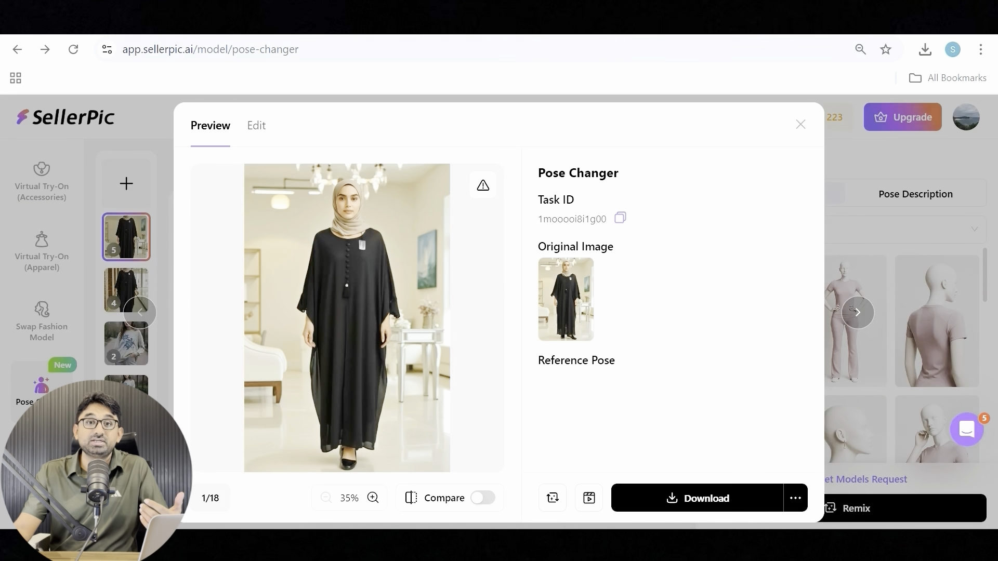
click(795, 497)
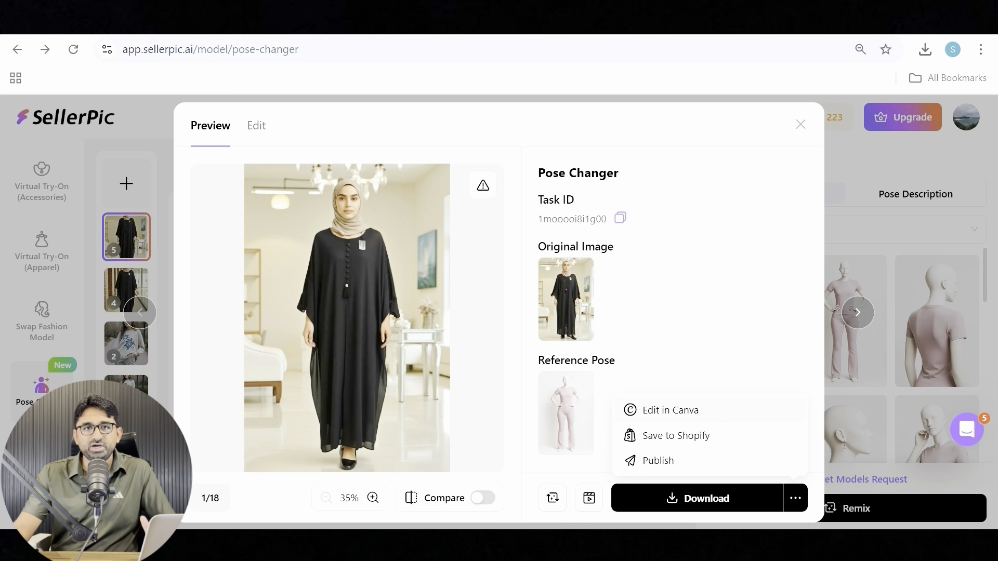
click(668, 413)
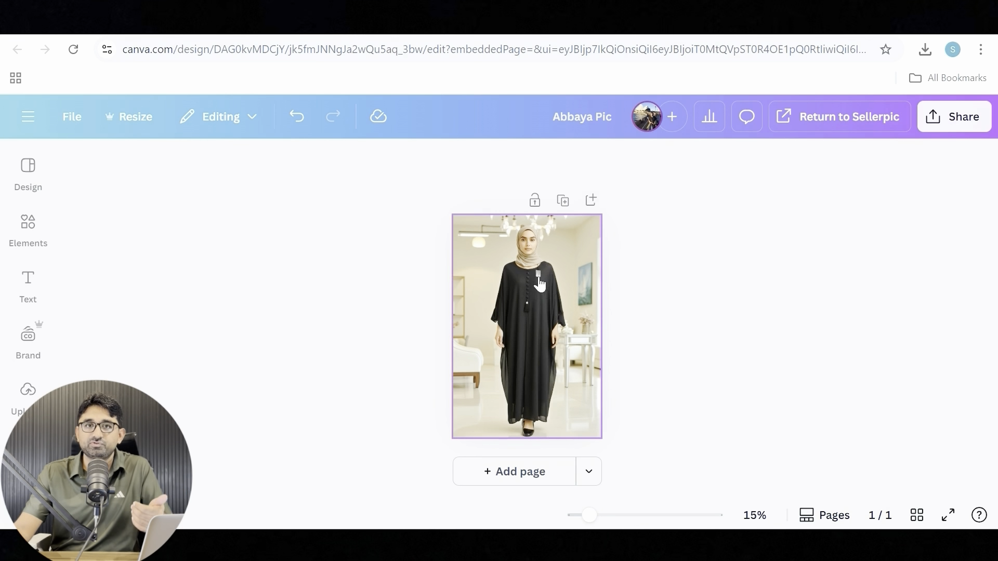
Add a ready-made text combination with a script word above a bold "SALE" over the abaya image
click(539, 281)
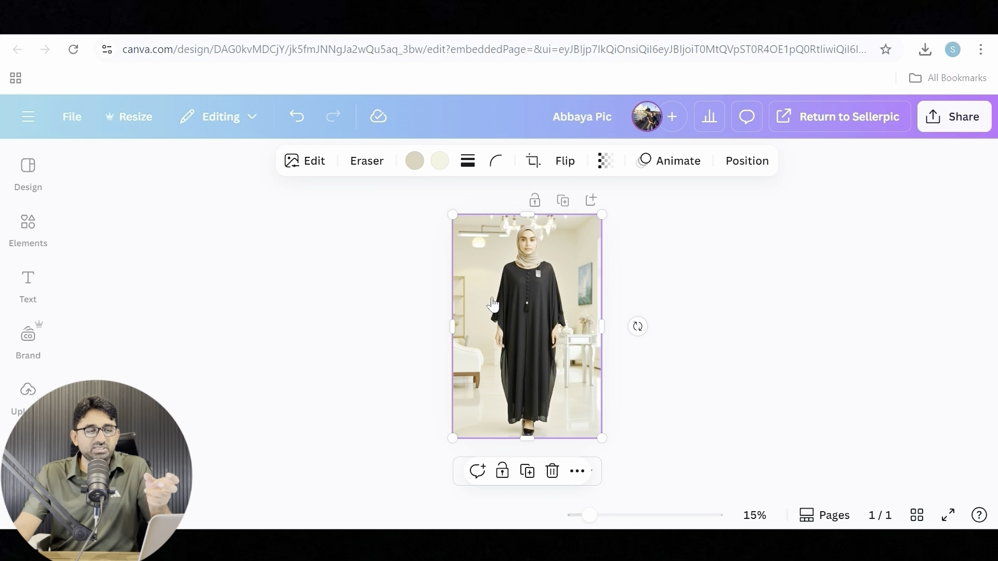
click(30, 282)
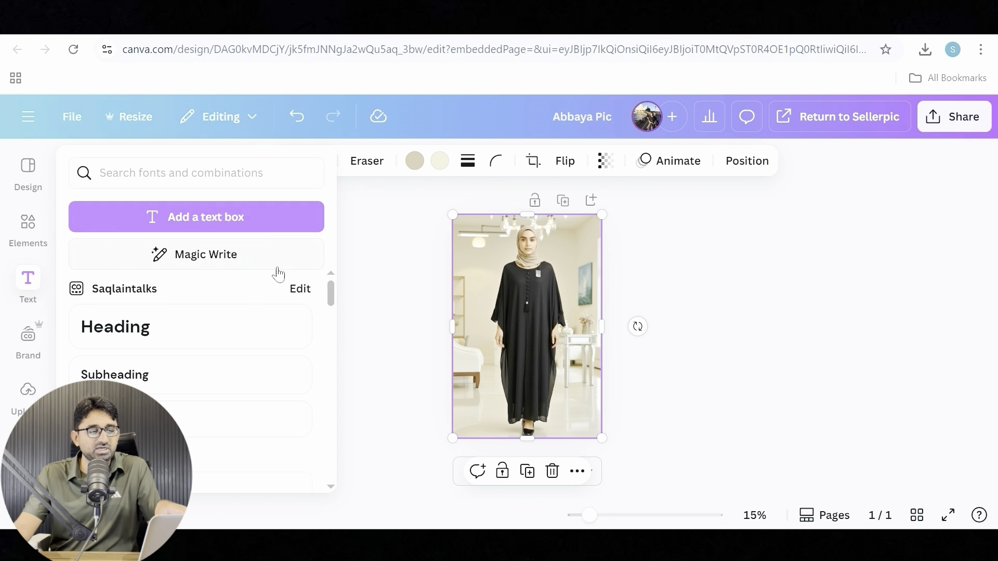
drag(331, 298, 334, 354)
click(151, 335)
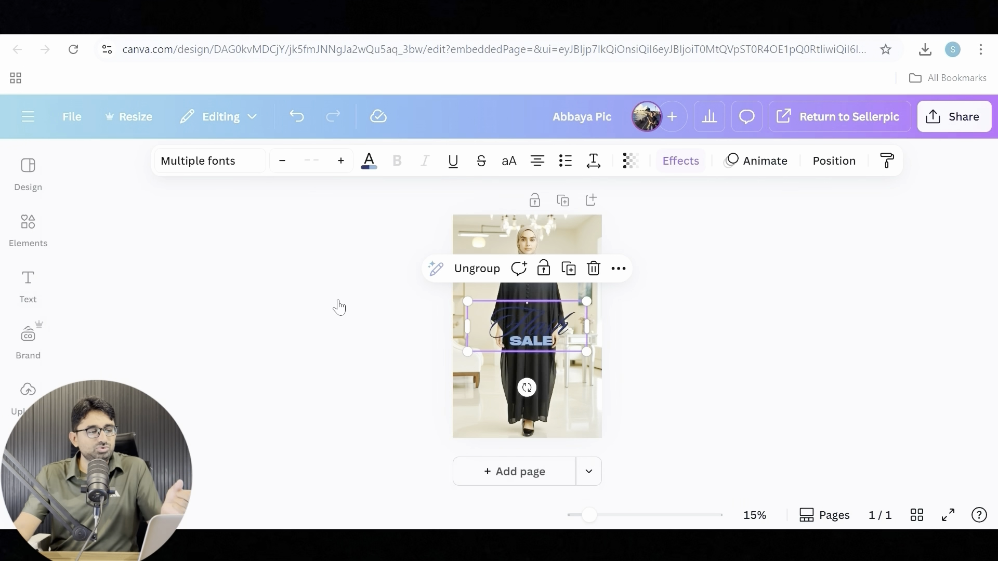
Set the sale text's colour to white and its wording to the Arabic "تخفيضات مؤقتة"
click(569, 333)
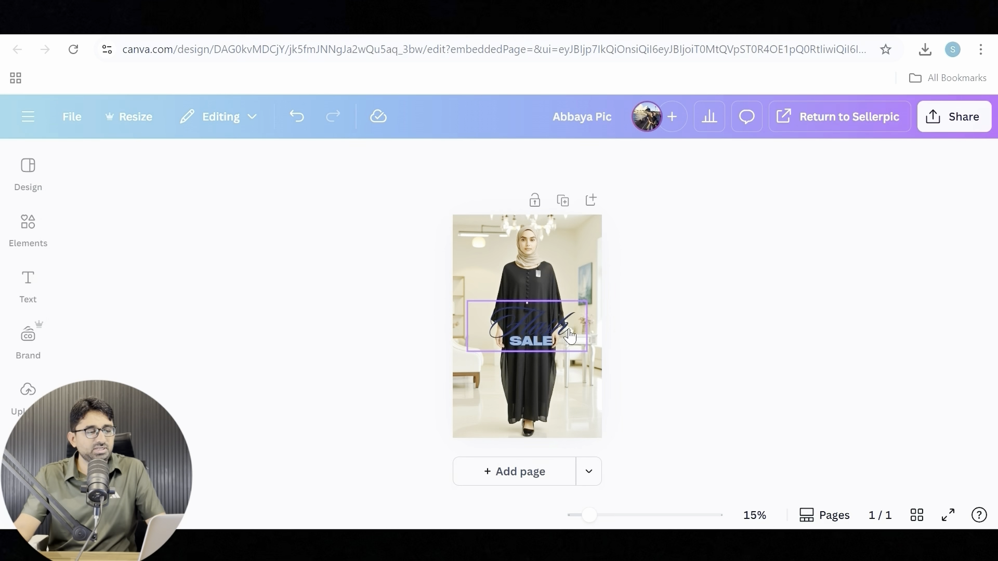
click(369, 161)
click(191, 318)
click(304, 205)
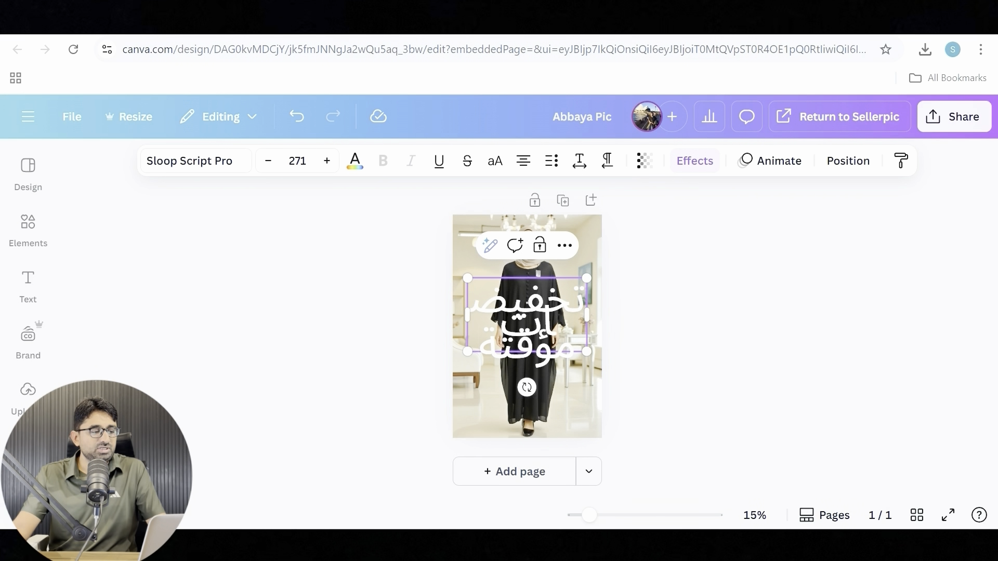
Set the Arabic text's letter spacing to 269 and line spacing to 0.93, and apply the Curve shape effect
click(582, 162)
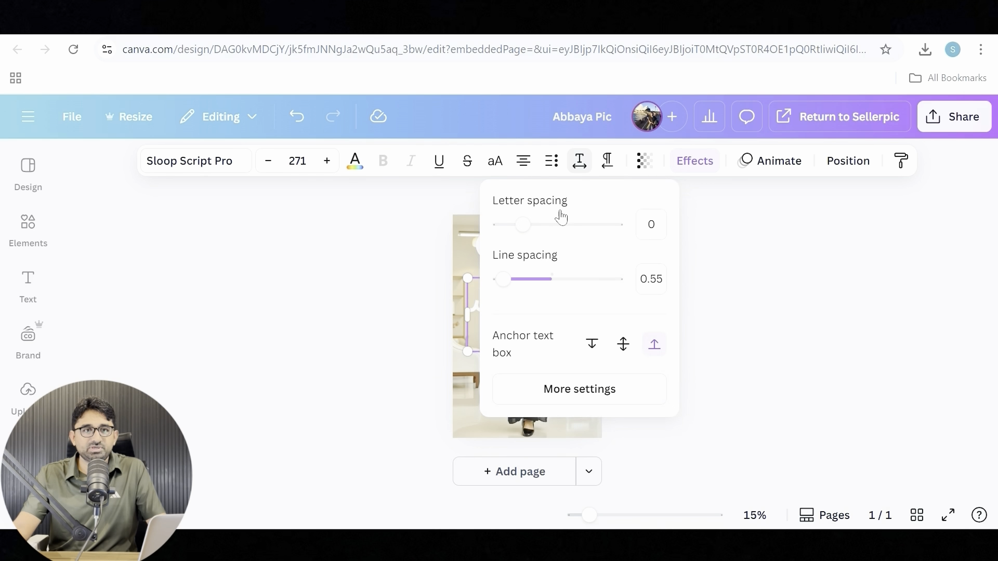
drag(523, 224, 554, 224)
drag(503, 279, 522, 279)
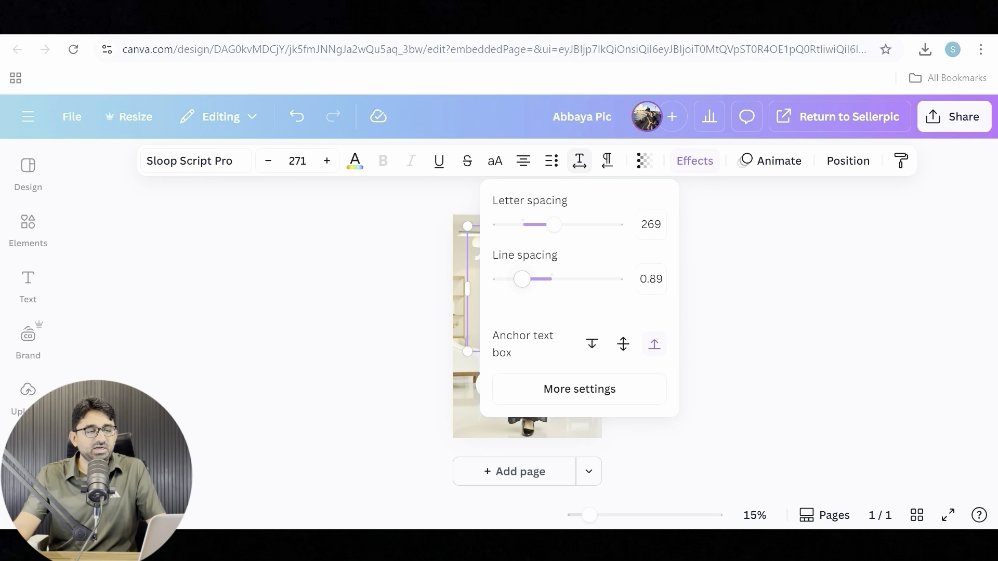
drag(523, 281, 525, 279)
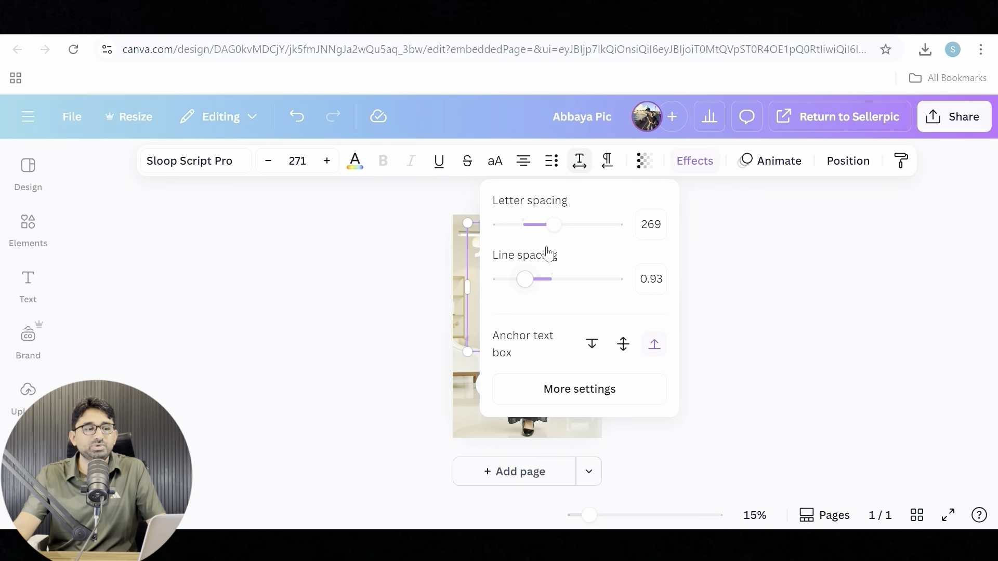
click(686, 166)
click(687, 166)
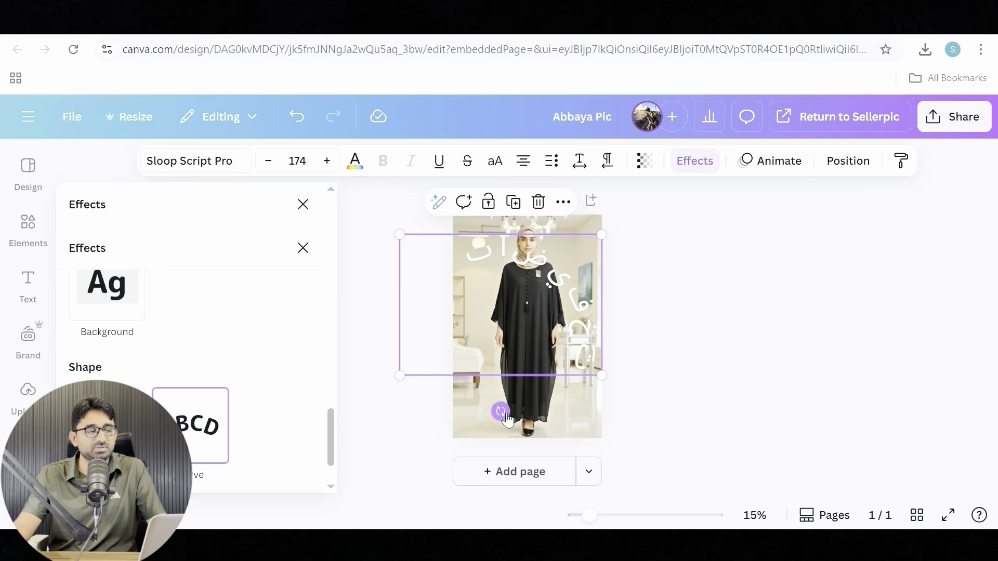
Reduce the curved Arabic text to size 36.5 and place it over the sleeve on the left of the abaya photo
click(390, 312)
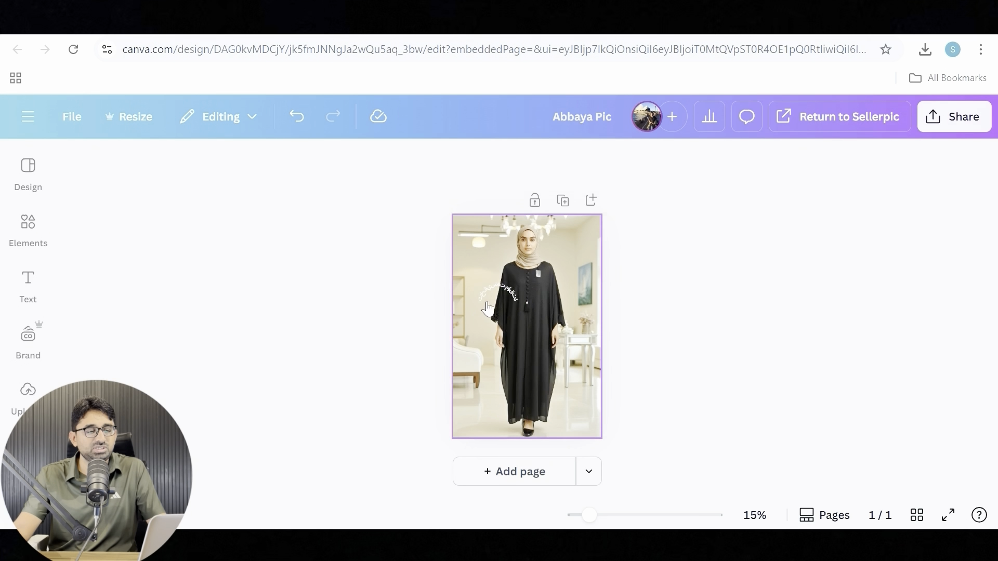
click(492, 300)
drag(495, 310, 497, 318)
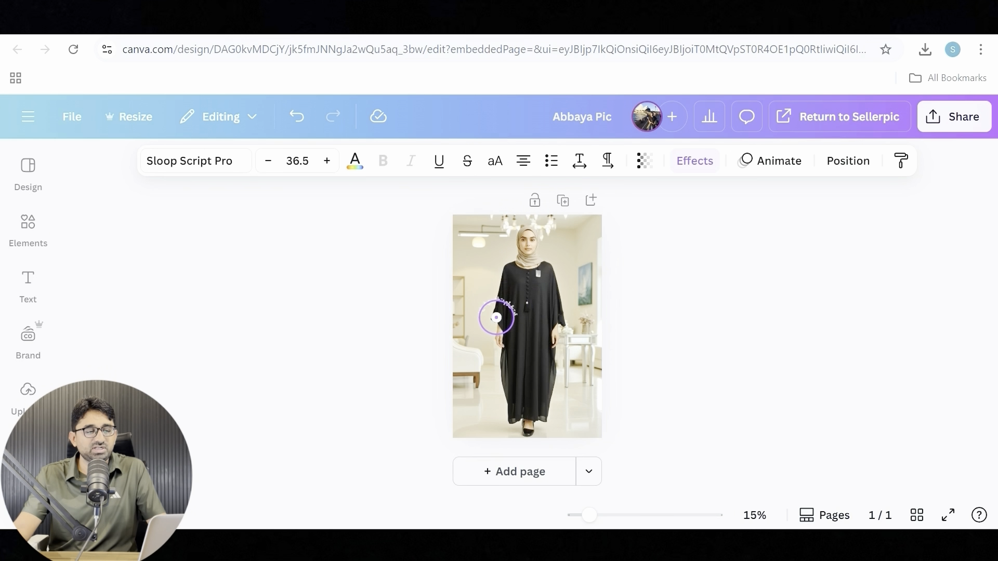
key(Escape)
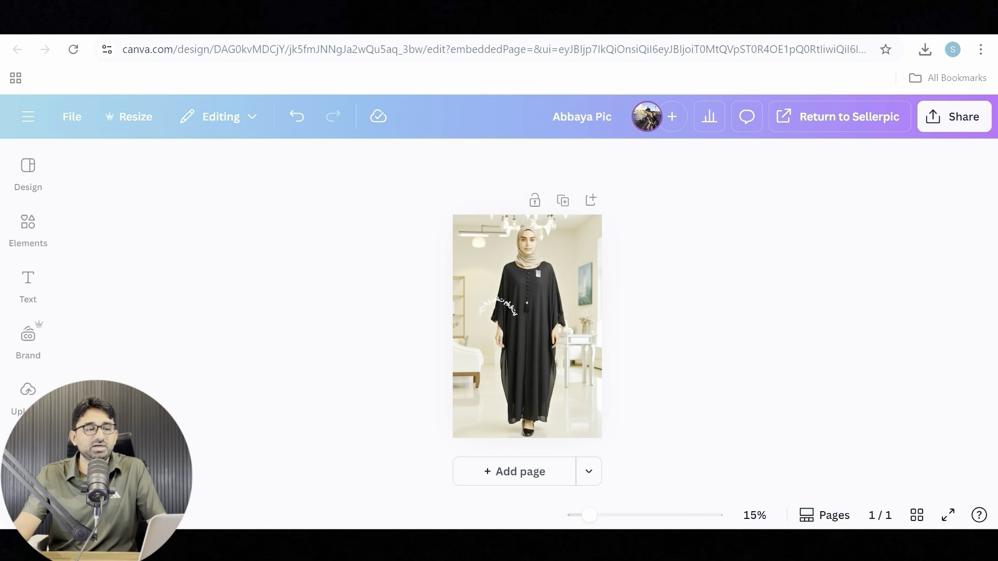
click(489, 306)
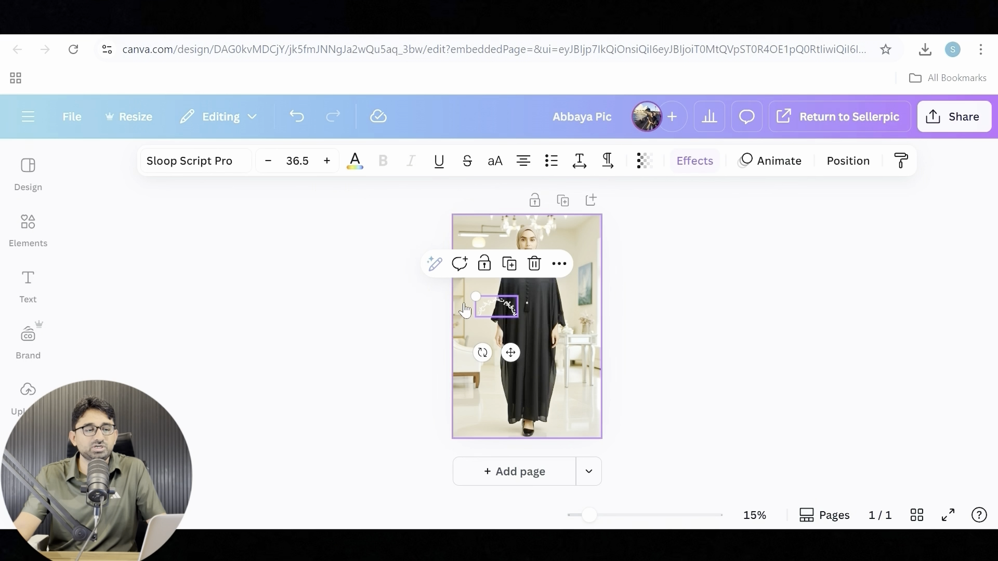
key(Escape)
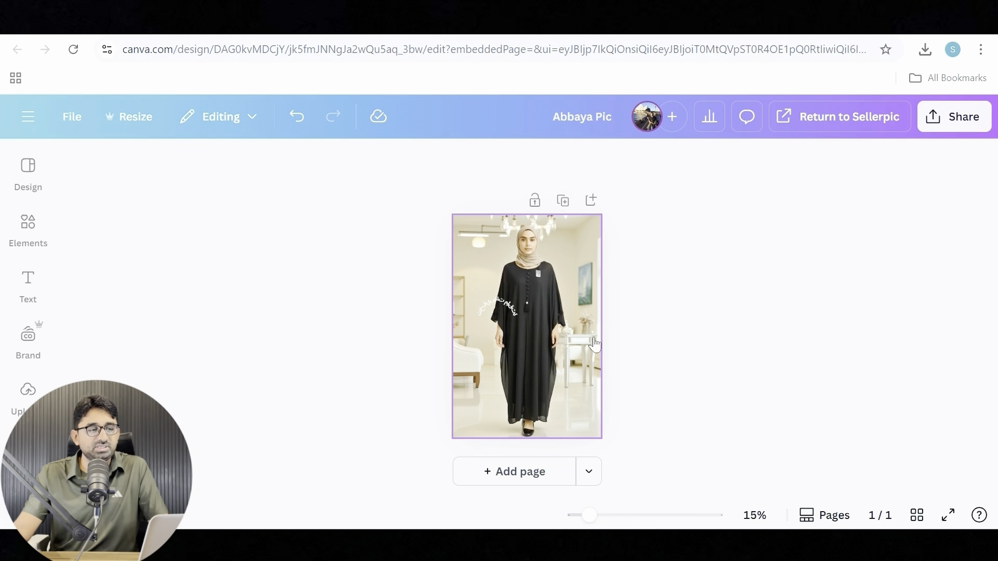
Search the elements library for "abbaya" and show all matching graphics
click(566, 267)
click(31, 228)
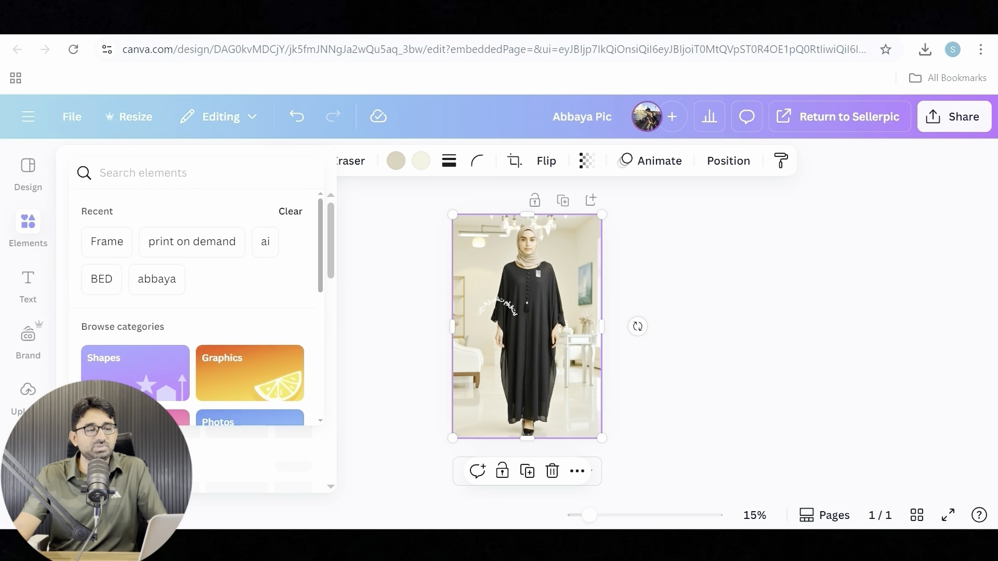
text(abba)
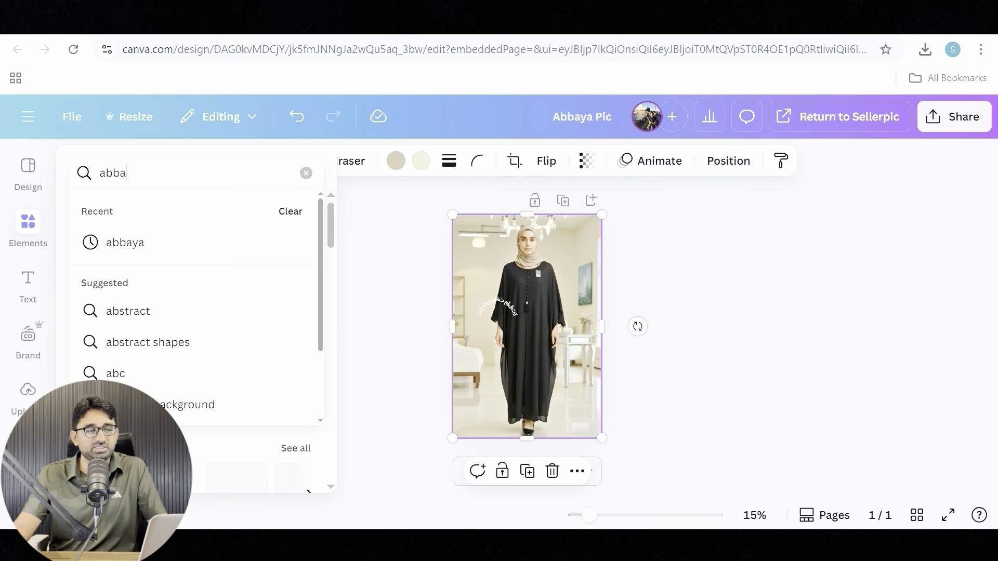
text(ya)
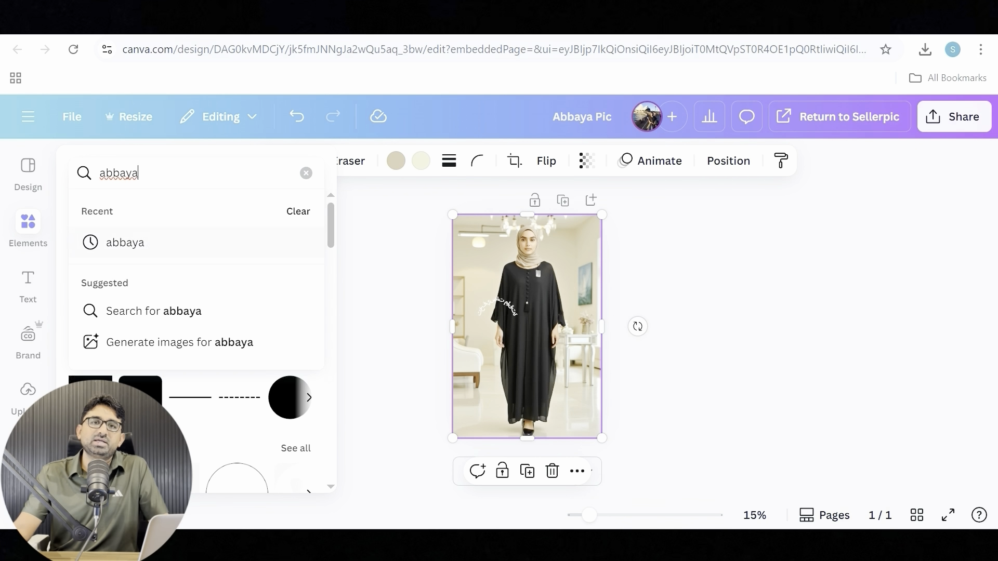
click(157, 245)
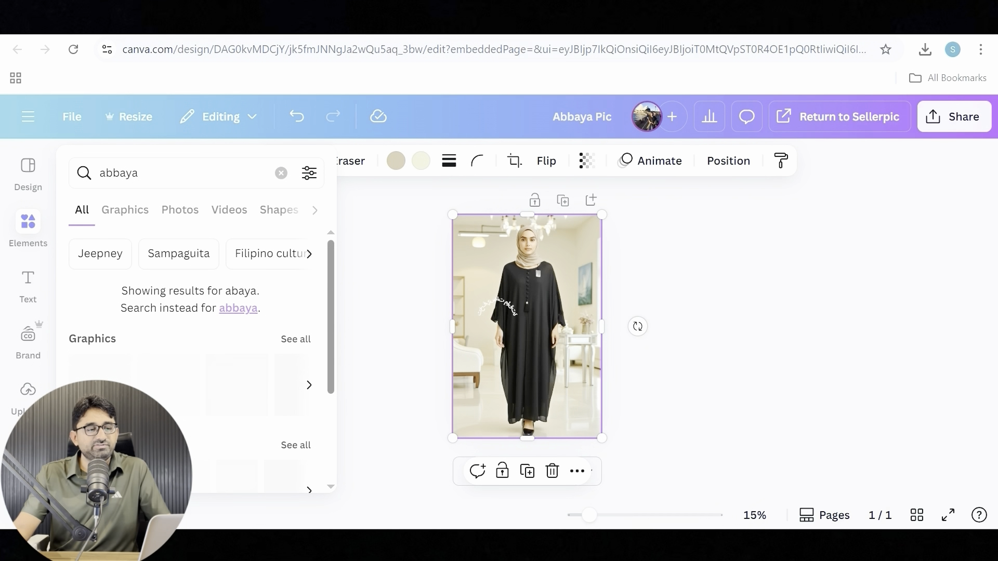
scroll(197, 338, down, 1)
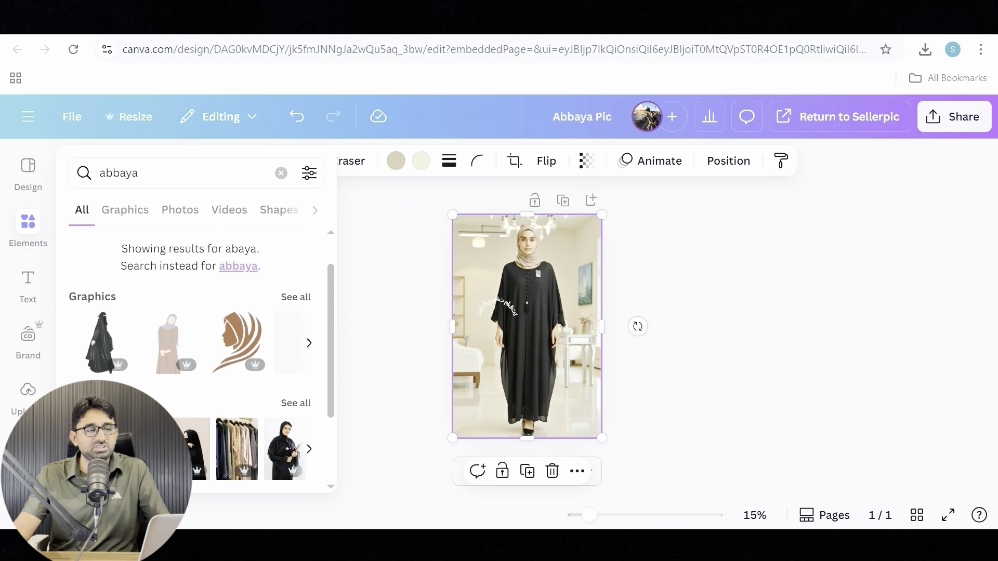
click(296, 297)
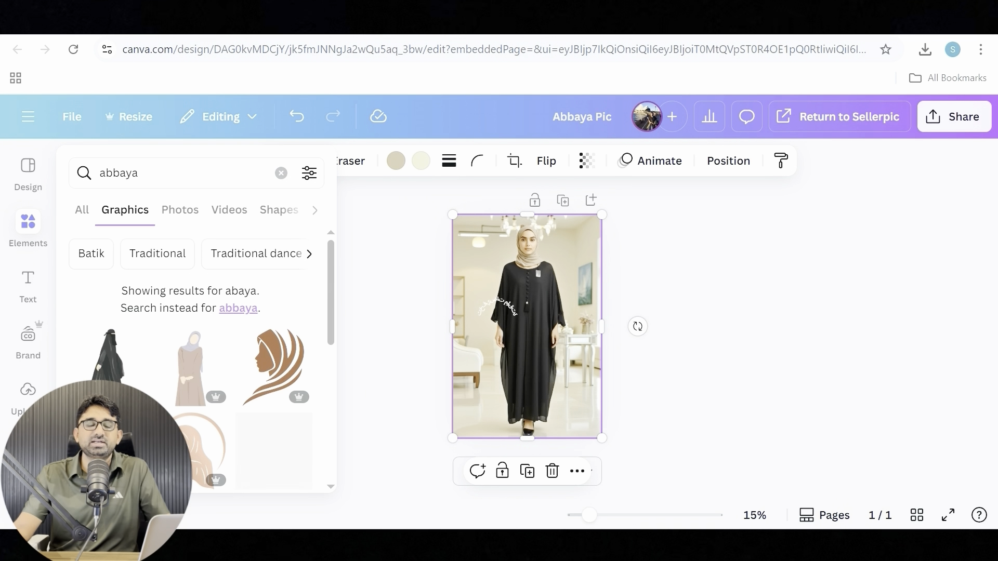
scroll(291, 322, down, 1)
Select the abaya photo and remove its background with Background Remover
click(497, 306)
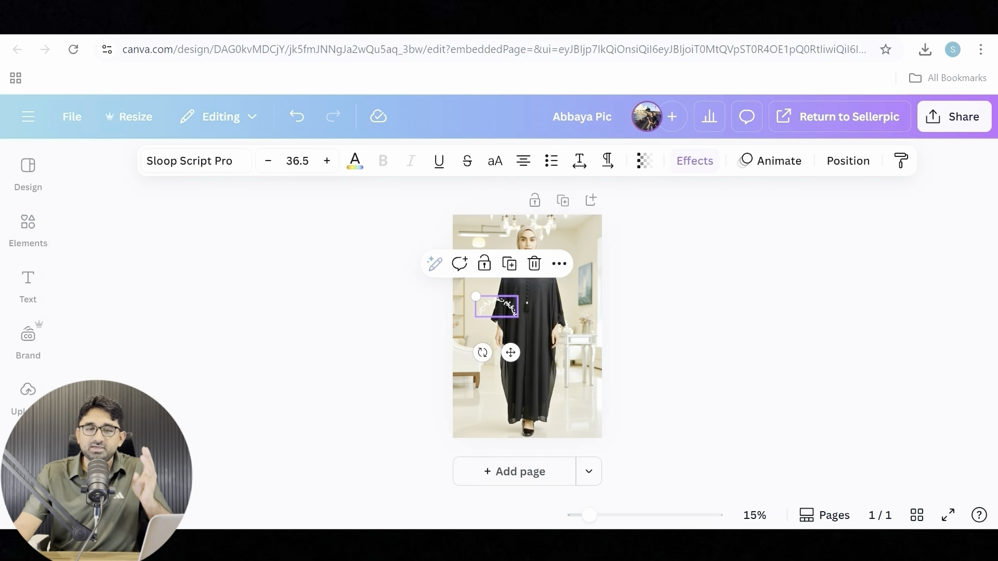
click(547, 310)
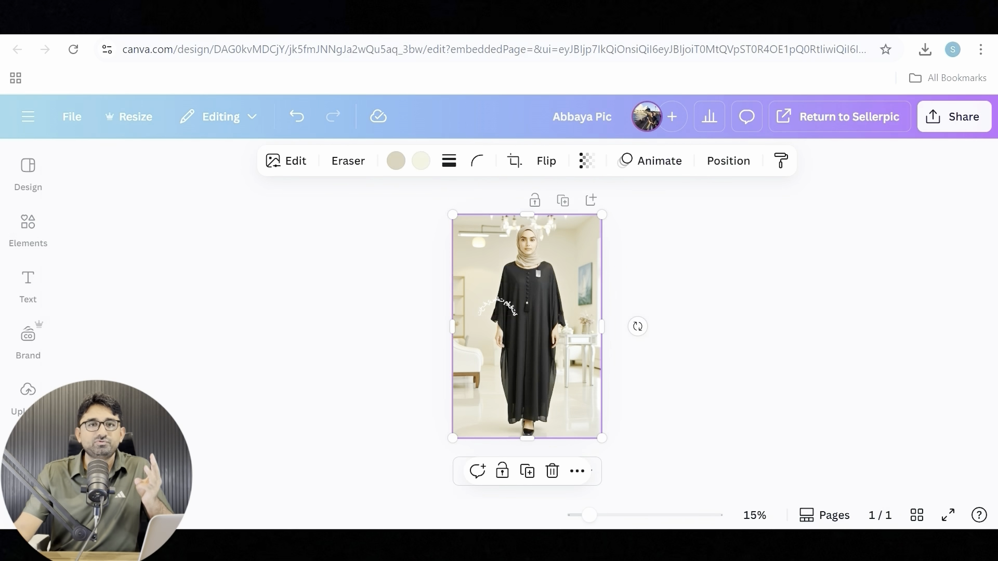
click(348, 161)
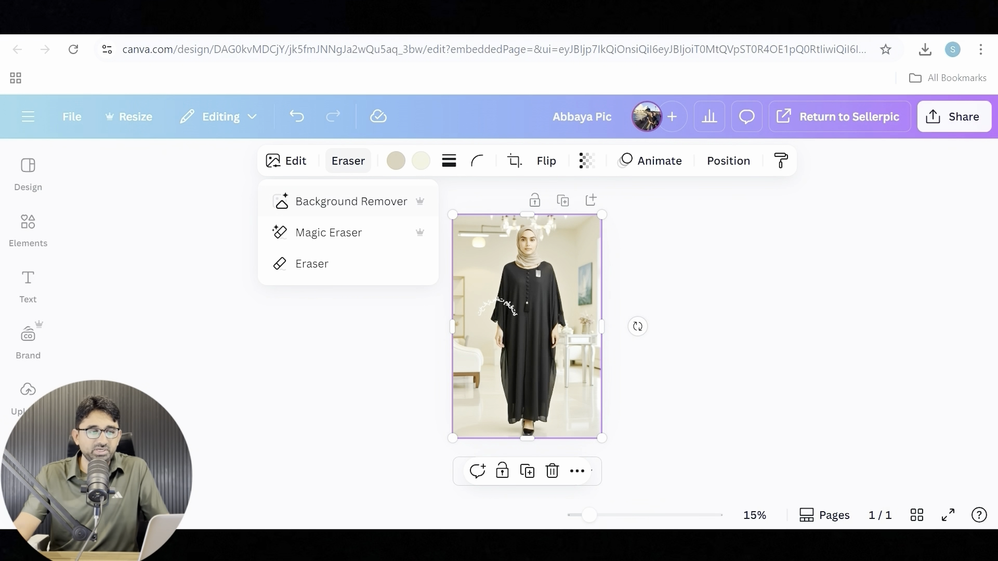
click(351, 201)
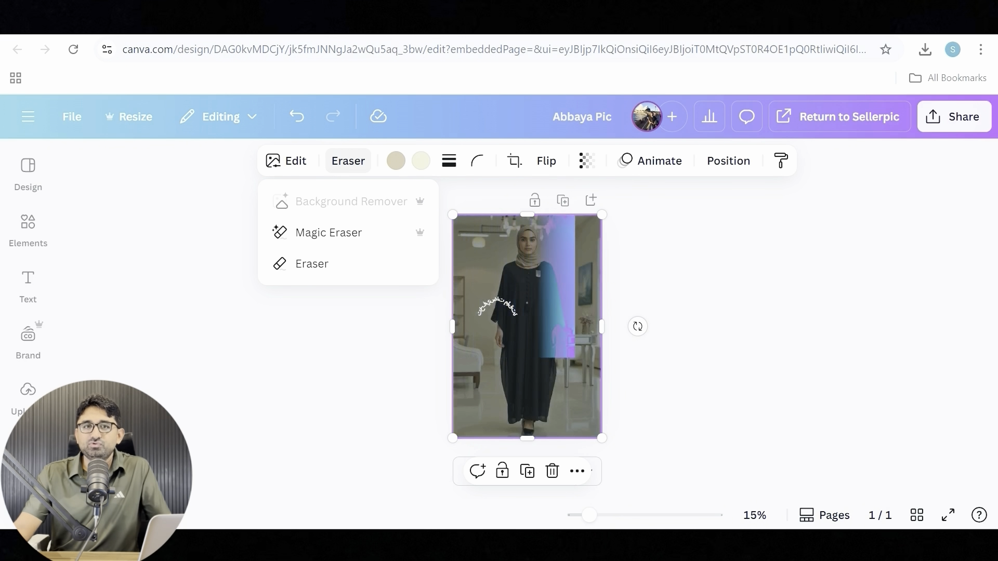
Search the backgrounds for "dubai outside", and undo the photo's background removal
scroll(28, 306, down, 5)
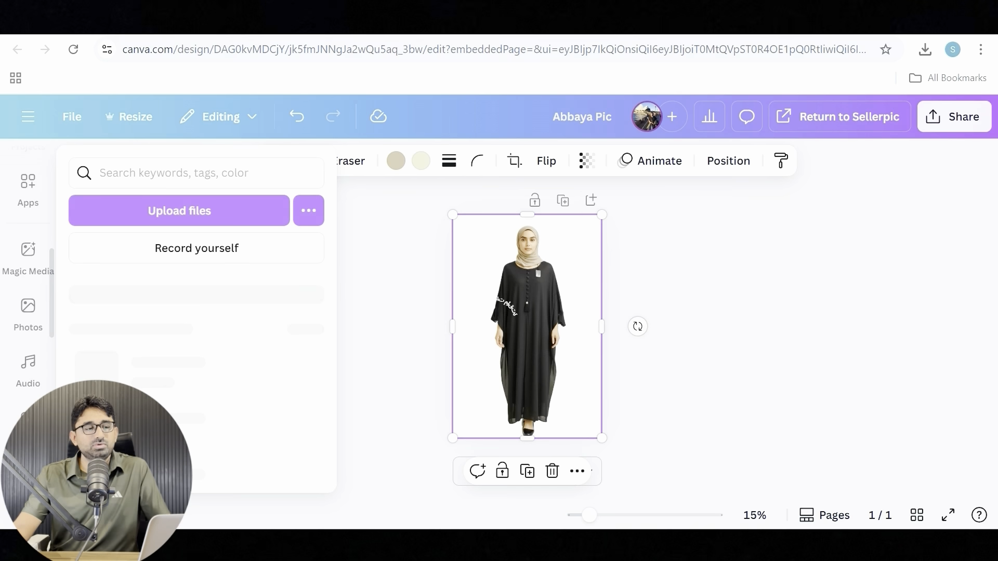
click(28, 311)
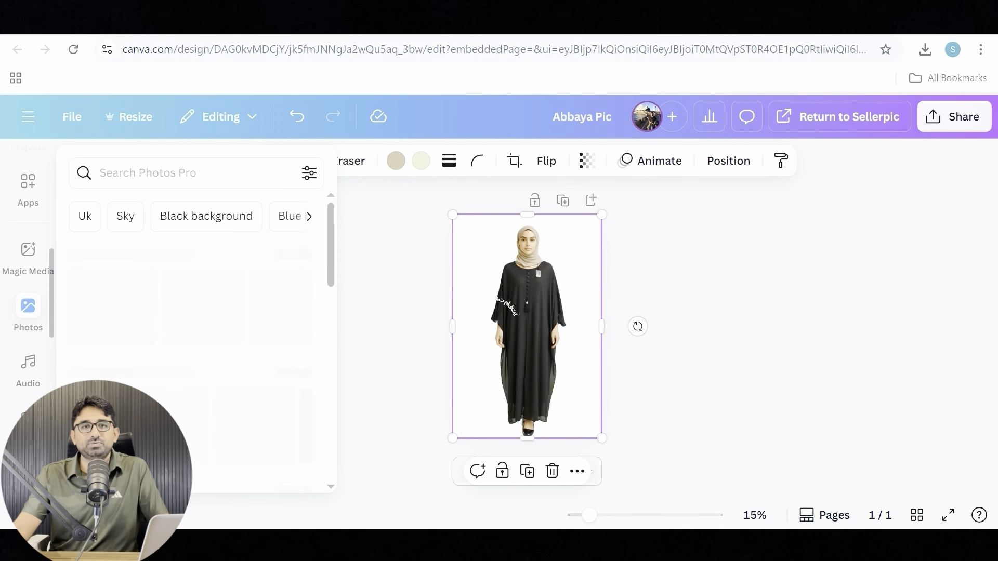
scroll(28, 338, down, 3)
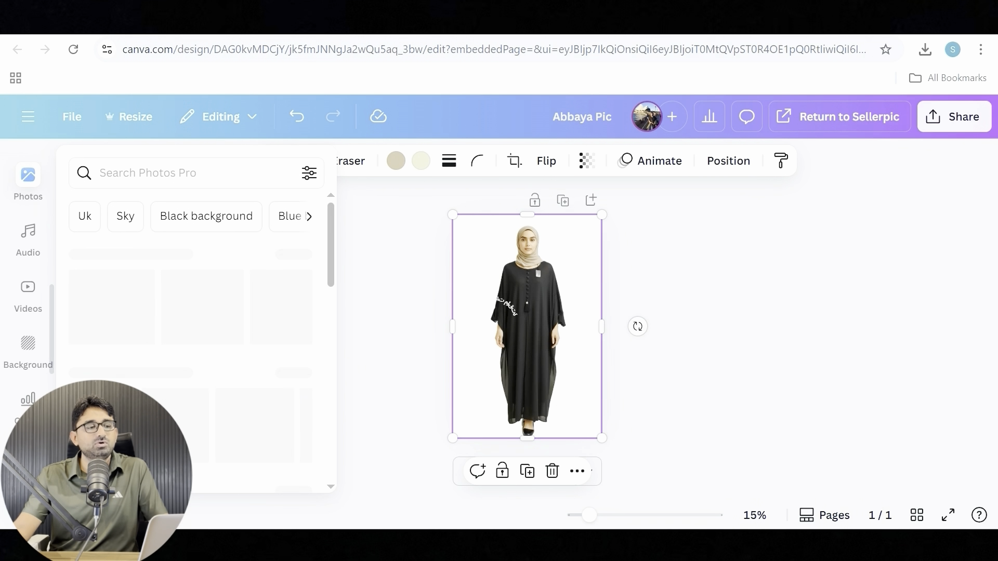
click(28, 348)
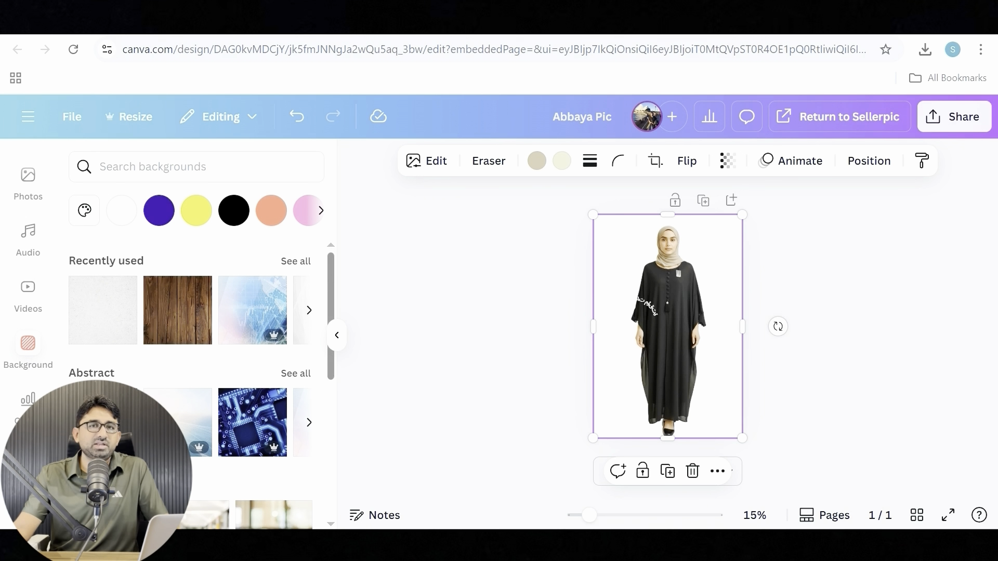
drag(334, 273, 336, 332)
click(190, 386)
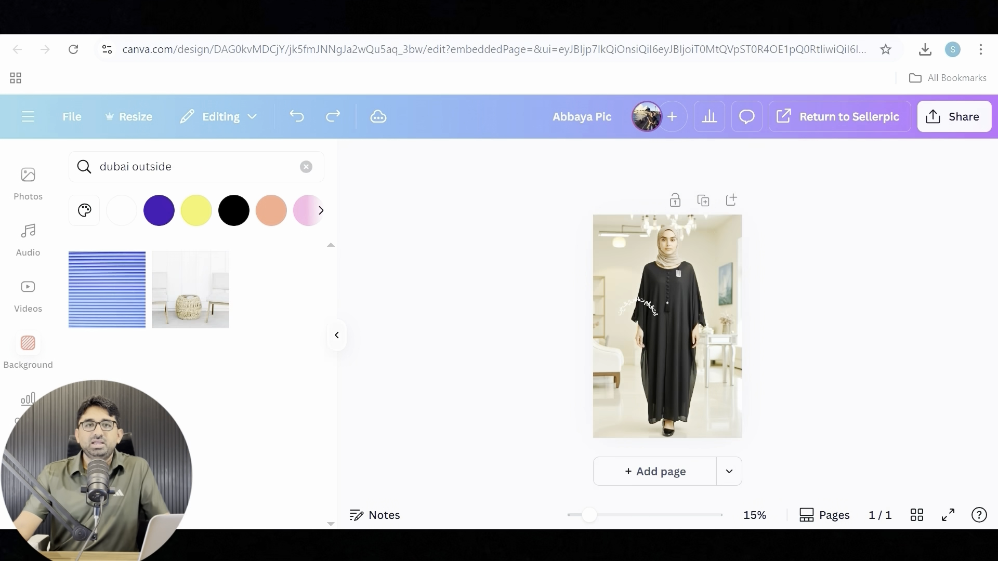
click(337, 335)
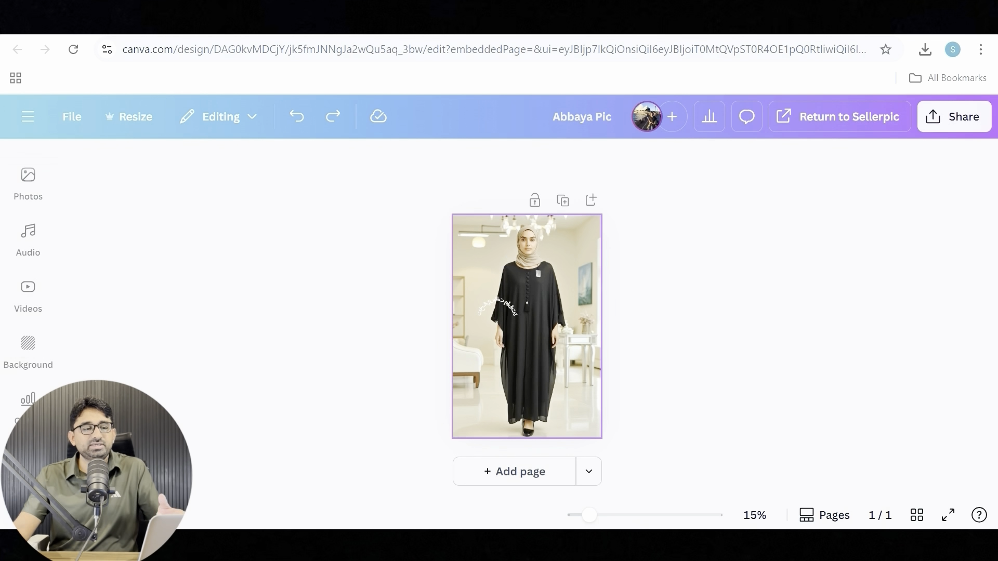
Examine the abaya photo's Adjust options, including white balance, and close the image editing settings
click(503, 264)
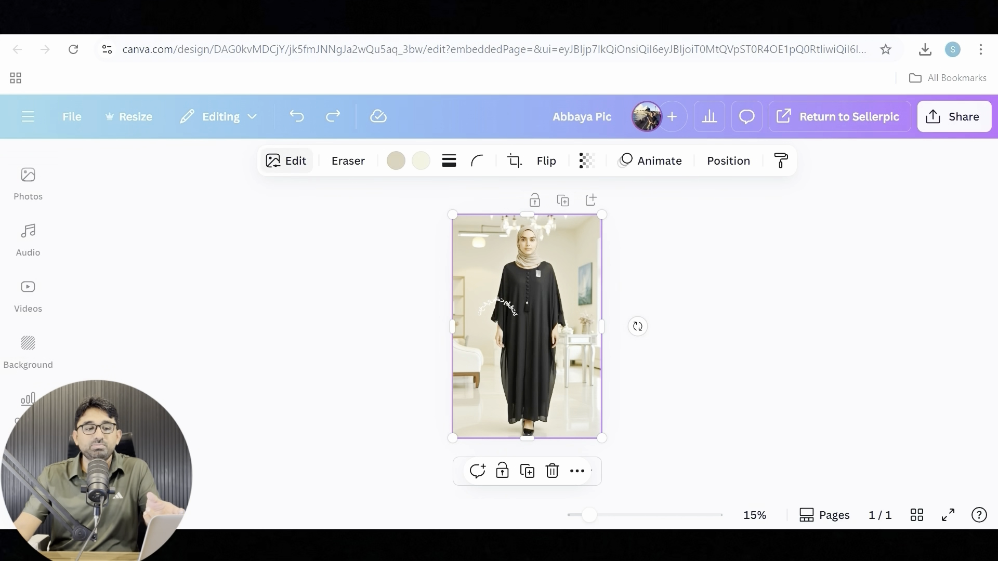
click(287, 161)
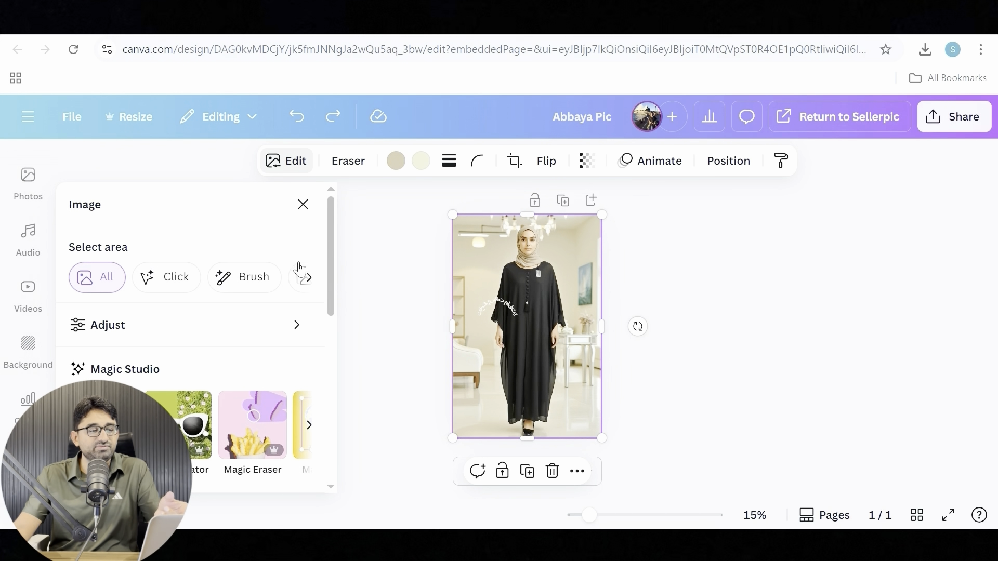
click(303, 329)
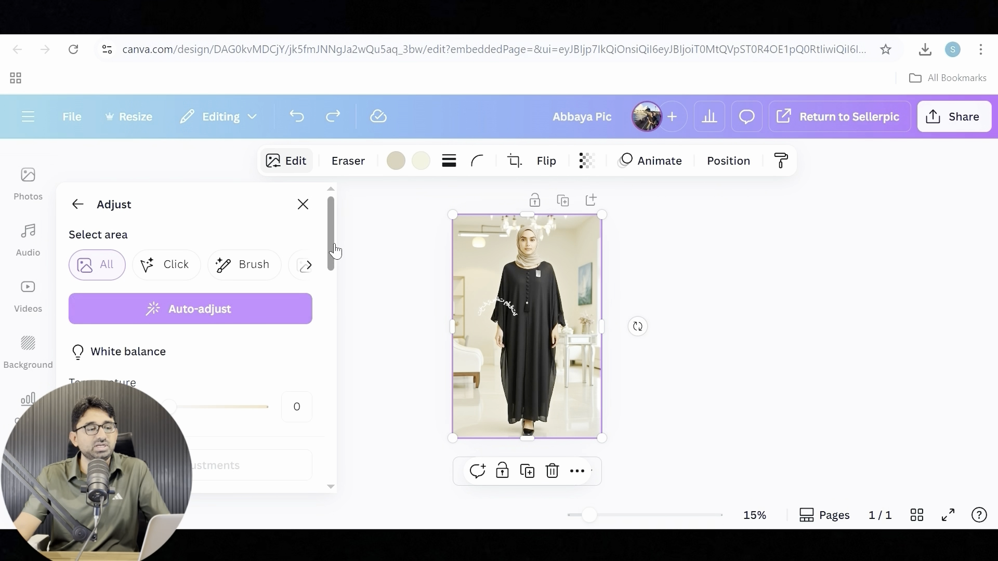
drag(336, 251, 258, 251)
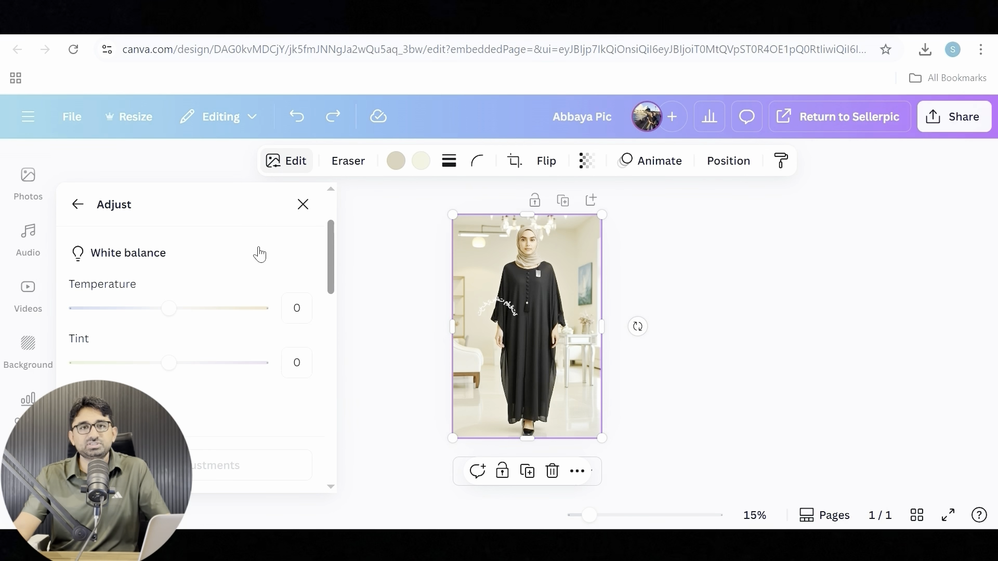
click(78, 204)
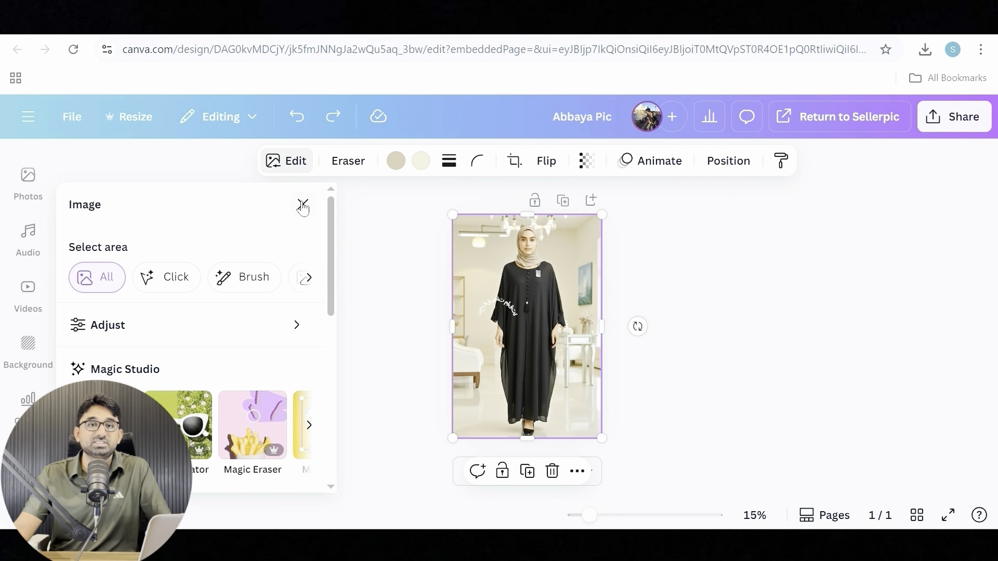
click(303, 204)
click(395, 290)
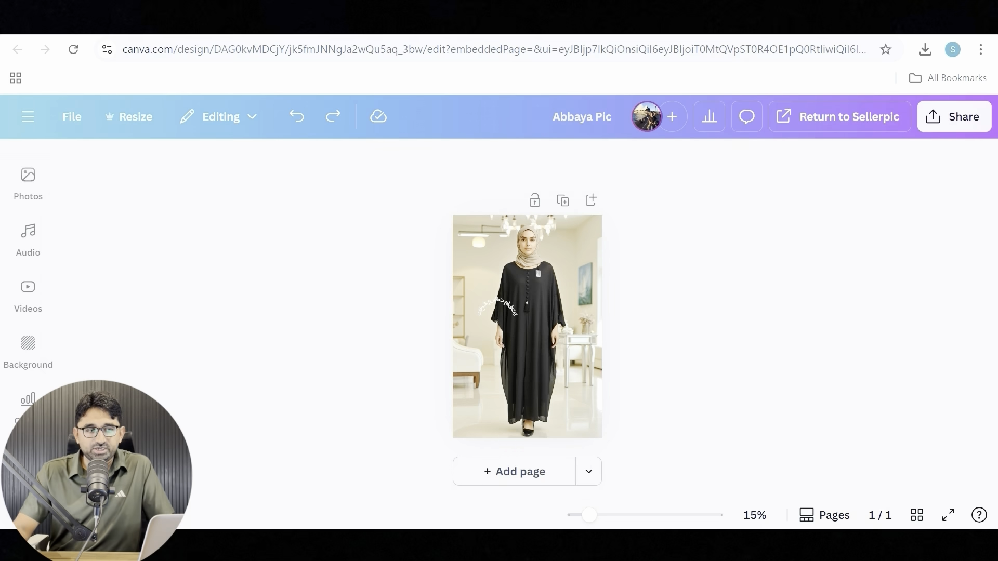
Switch back to SellerPic, close the Pose Changer preview, and upload the abaya image to the Image to Video tool
click(387, 24)
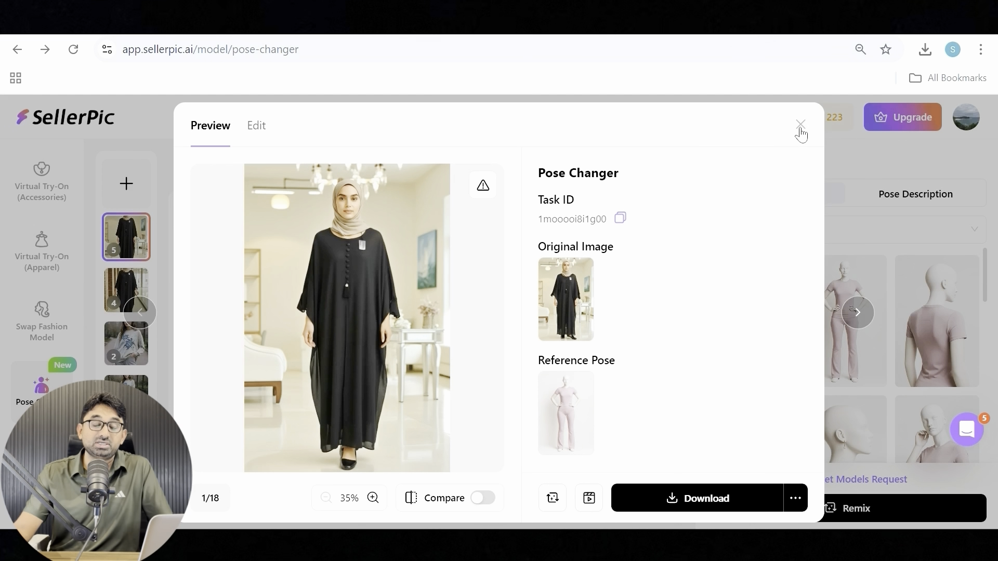
click(800, 124)
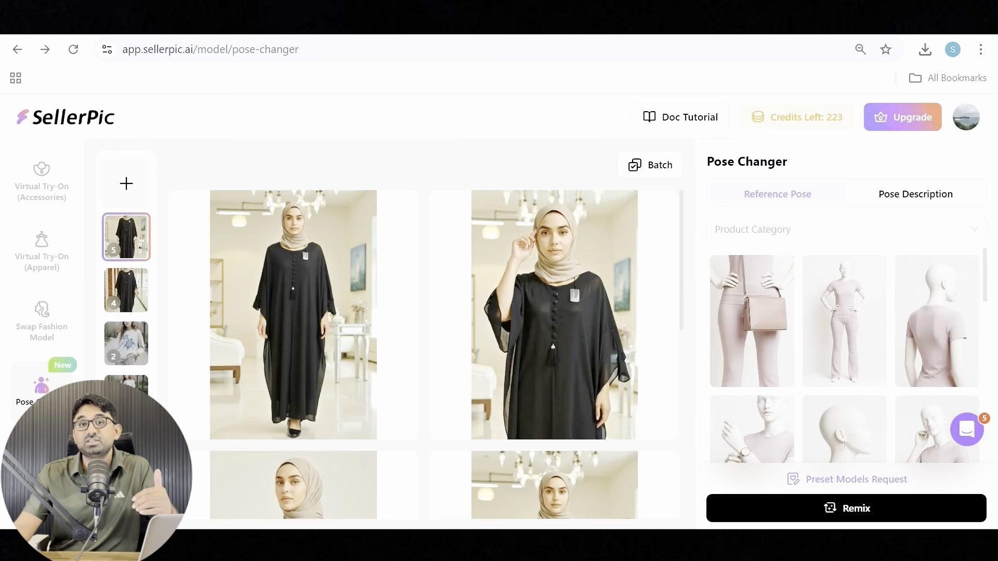
click(100, 122)
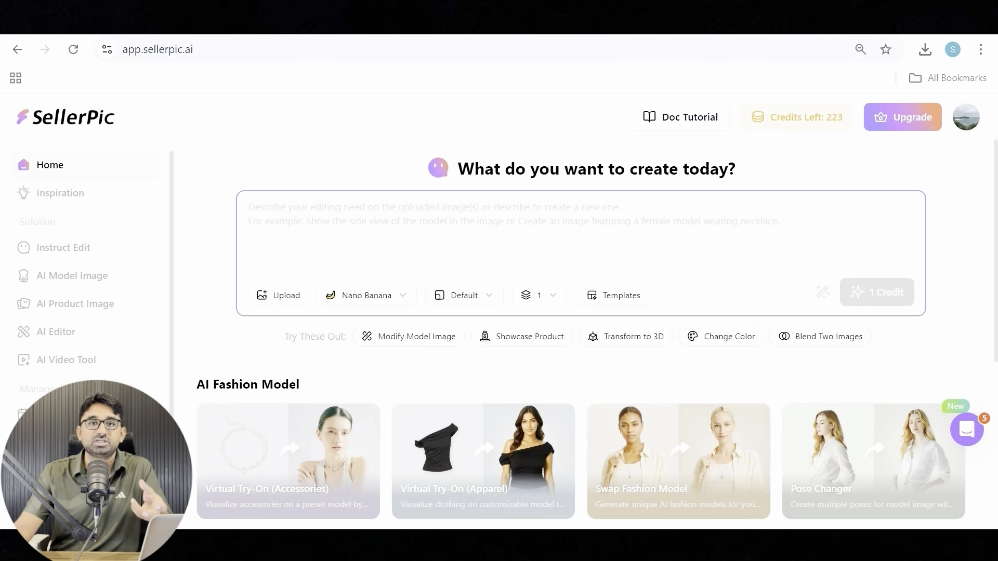
scroll(597, 334, down, 5)
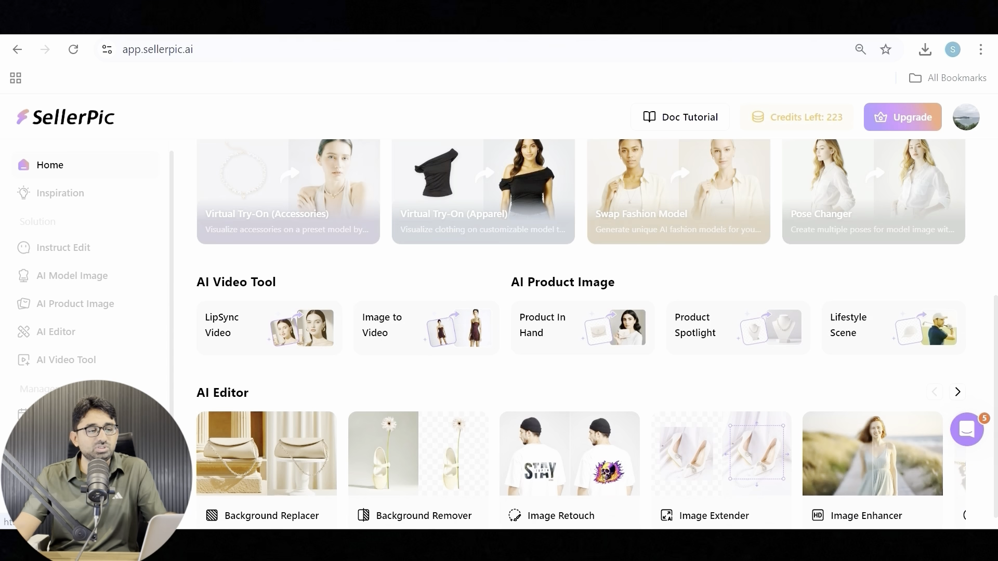
click(424, 342)
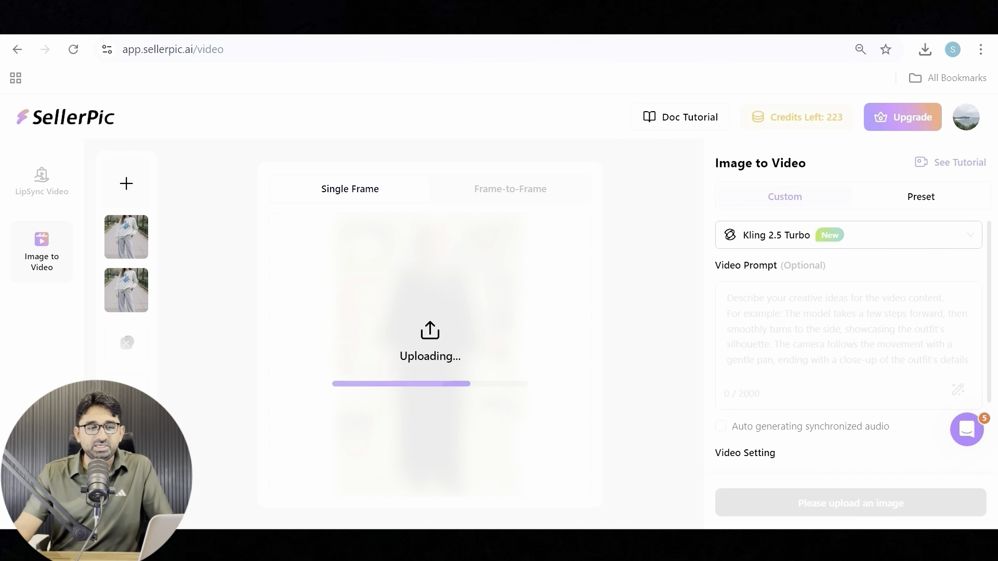
Choose the Google Veo 3 model and enter a prompt for the model stepping forward, turning sideways and ending on a close-up of the outfit's details
click(943, 242)
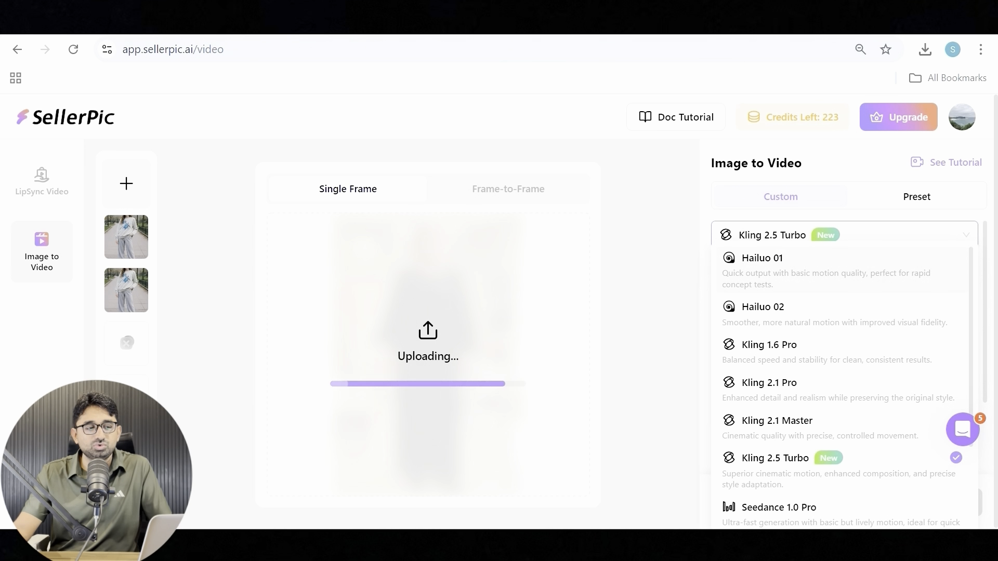
drag(974, 312, 974, 406)
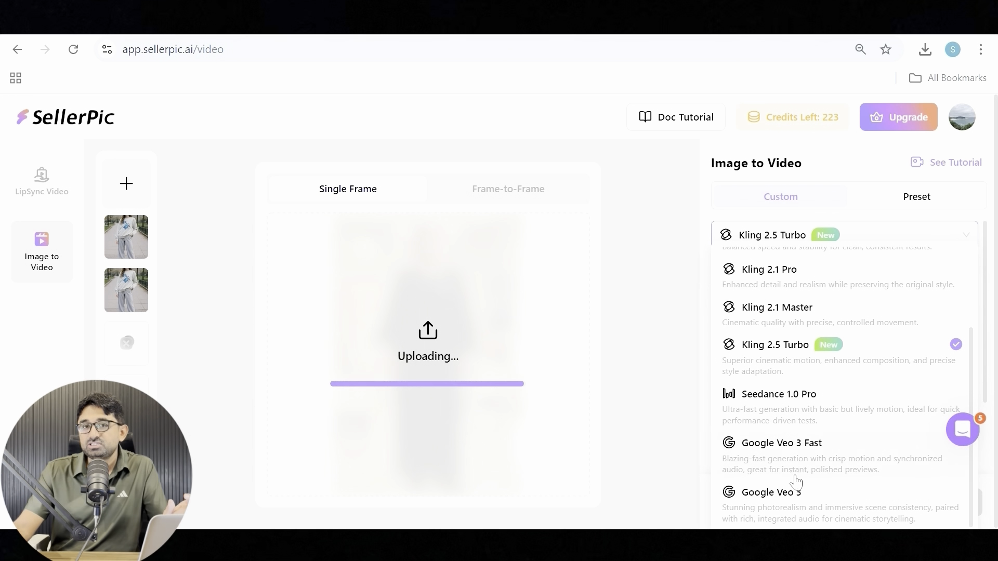
click(794, 504)
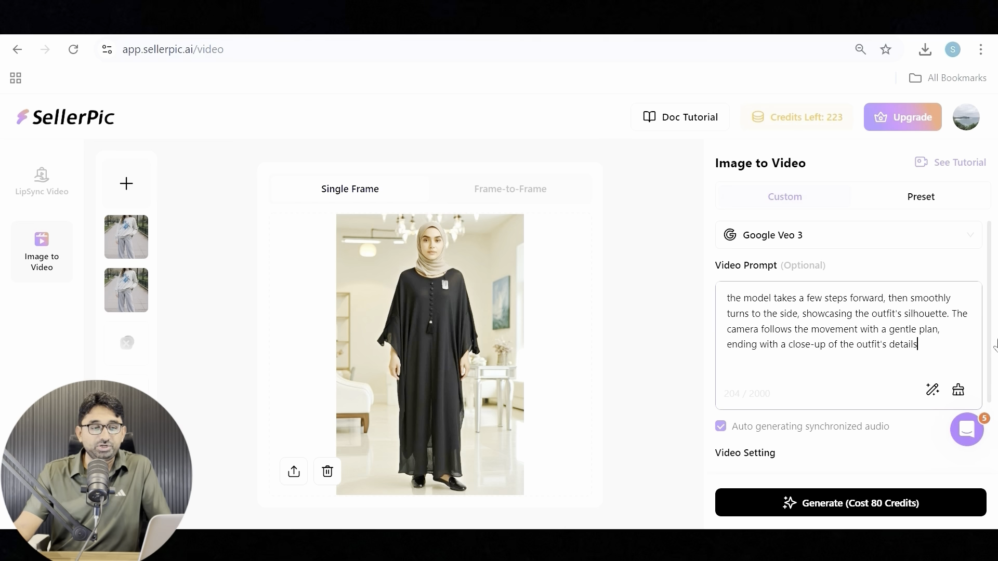
scroll(893, 379, down, 2)
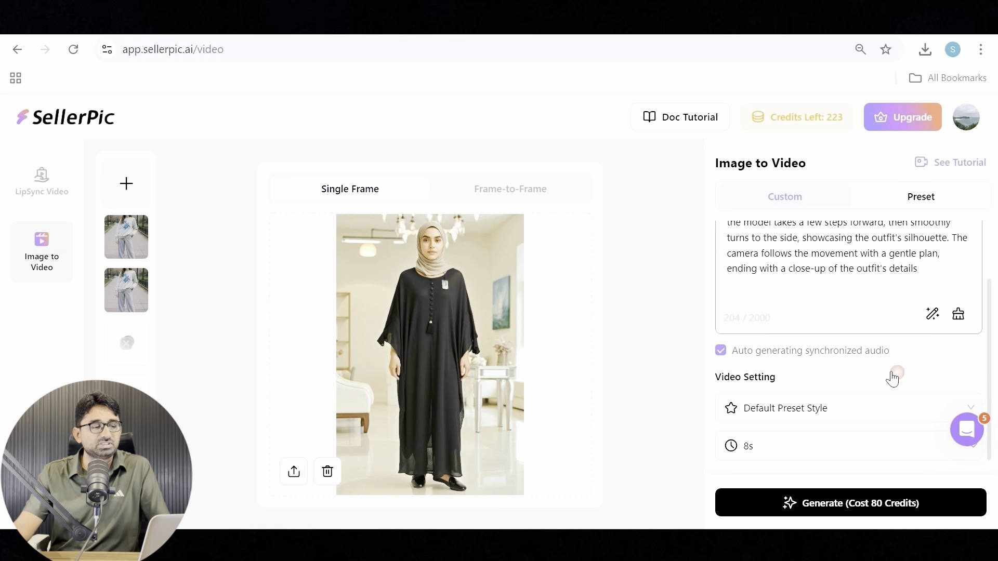